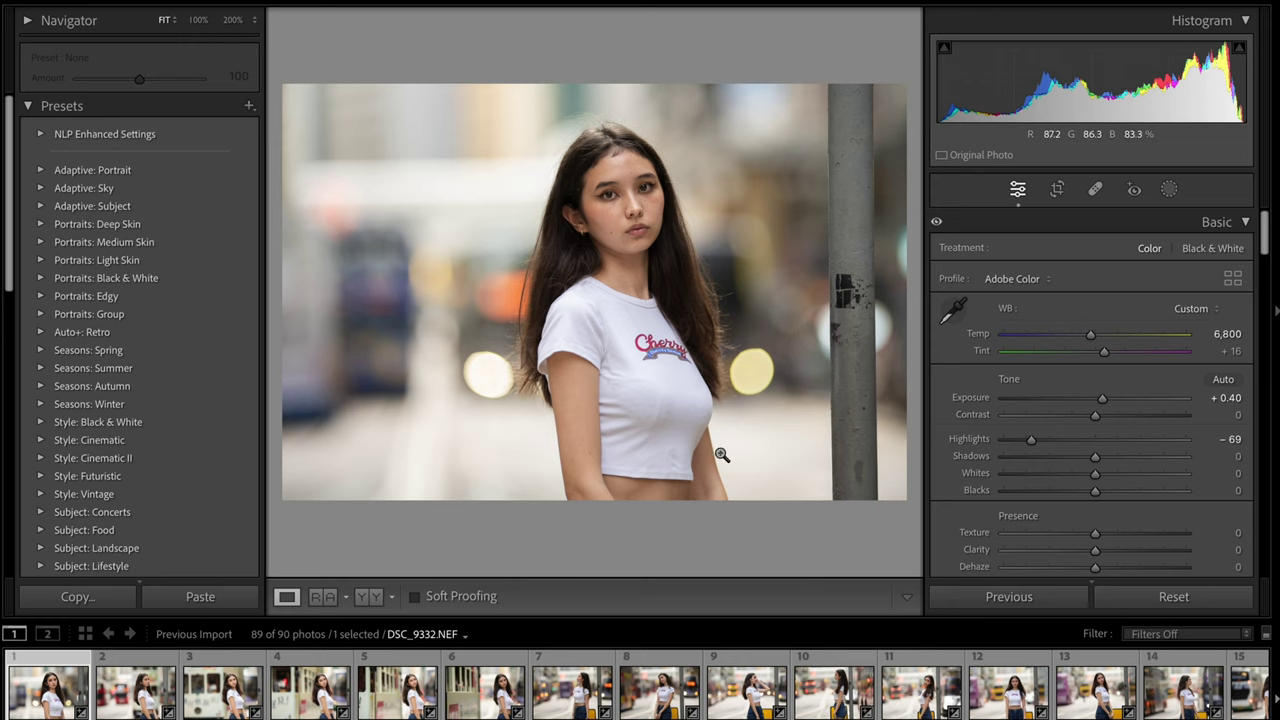
Step: Compare the model's face at 100% magnification in the first three filmstrip photos, DSC_9332, DSC_9338 and DSC_9345
{"action": "left_click", "coordinate": [123, 710]}
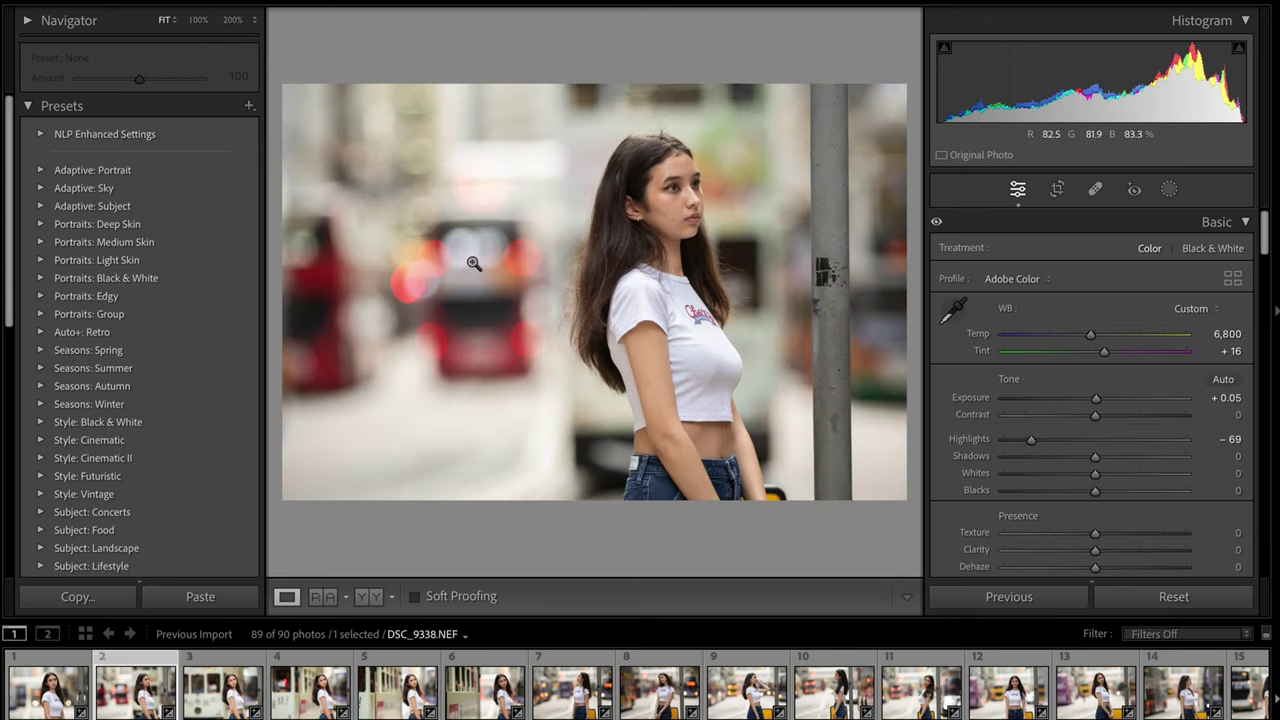
{"action": "left_click", "coordinate": [693, 192]}
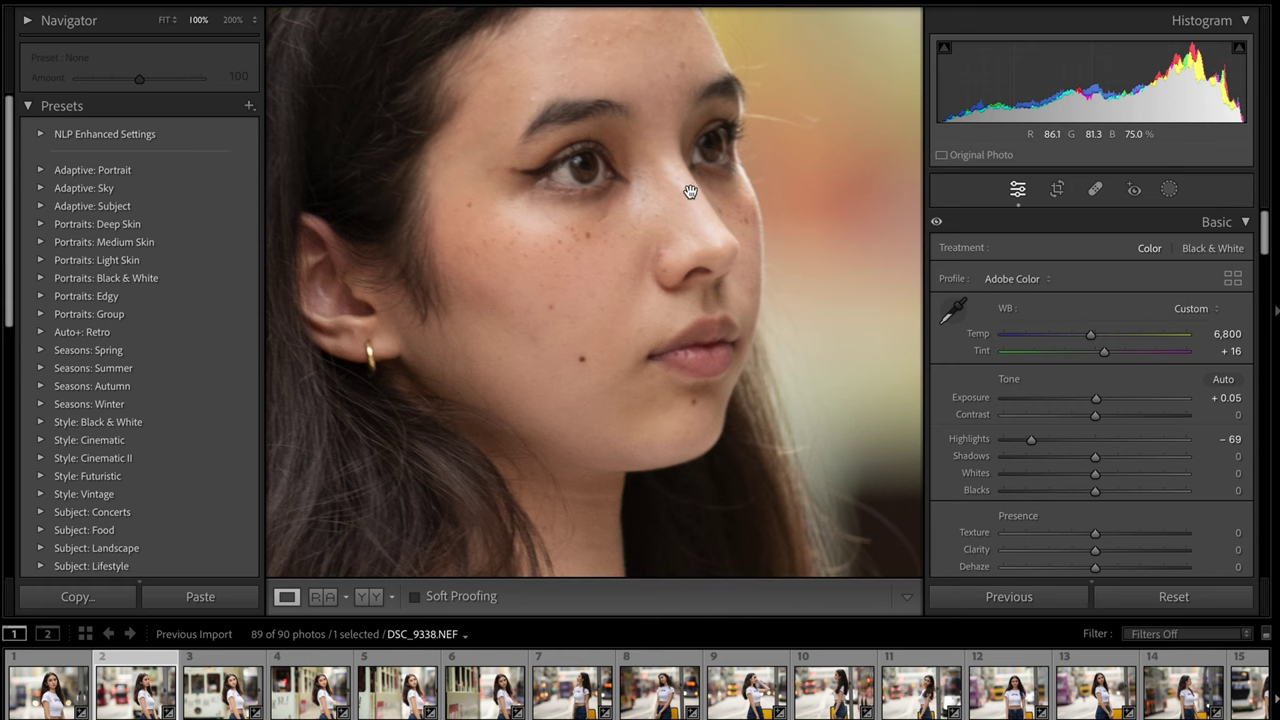
{"action": "left_click", "coordinate": [55, 706]}
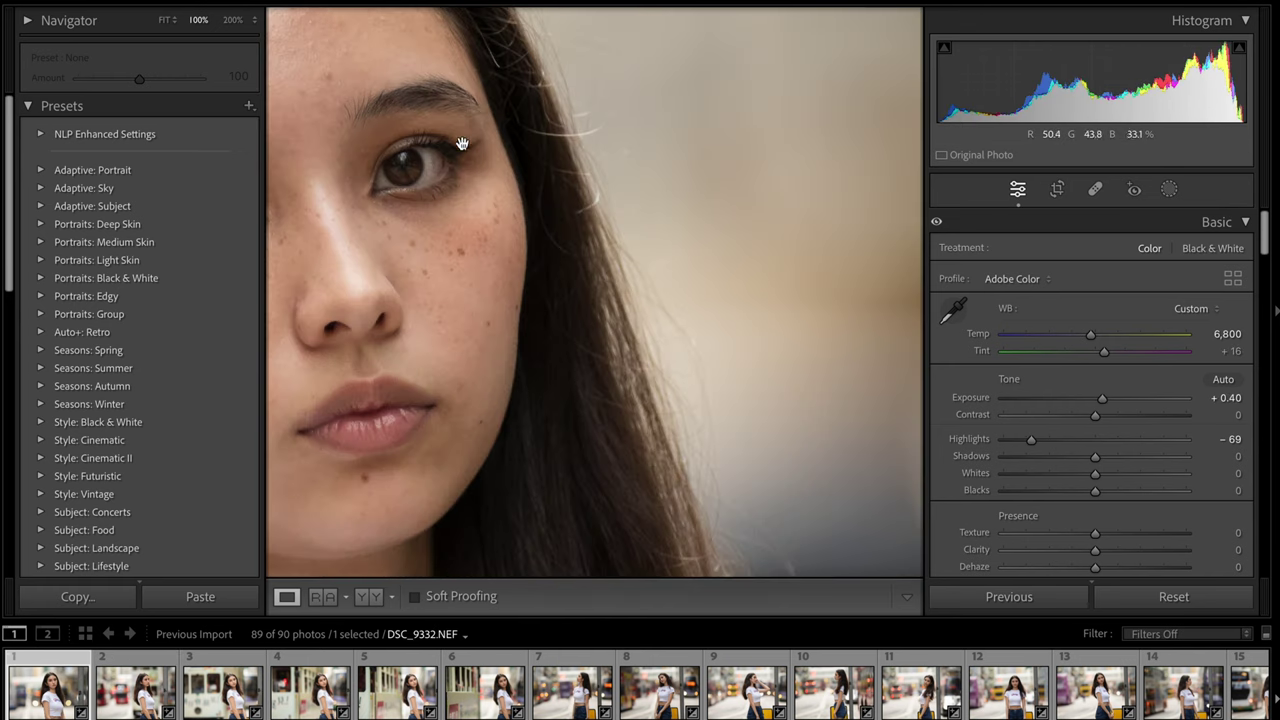
{"action": "left_click_drag", "start_coordinate": [466, 137], "coordinate": [846, 183]}
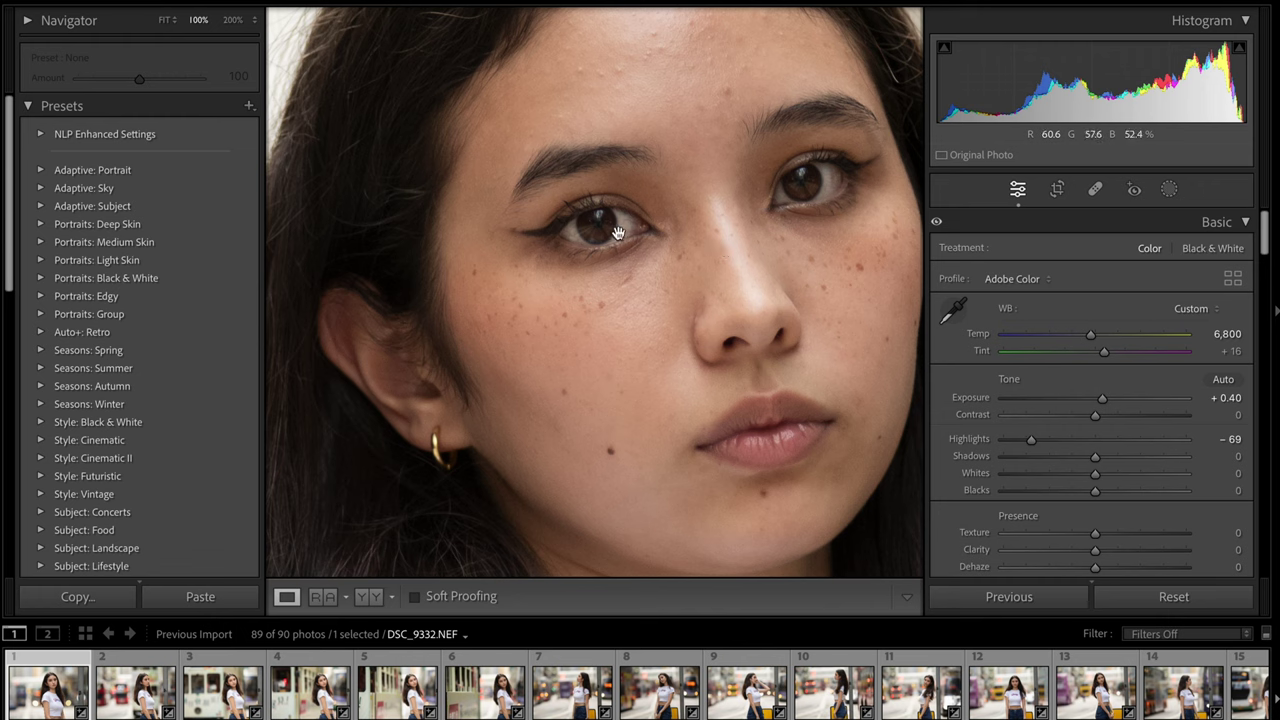
{"action": "left_click", "coordinate": [224, 692]}
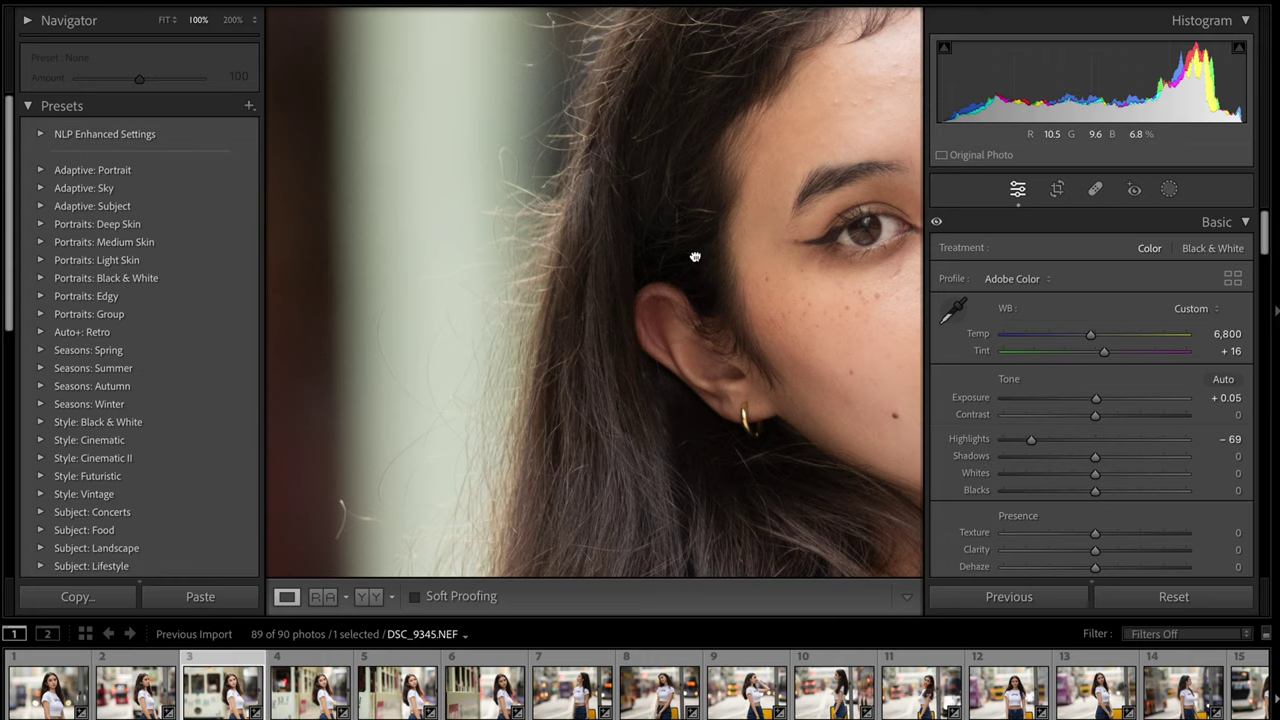
{"action": "left_click", "coordinate": [695, 257]}
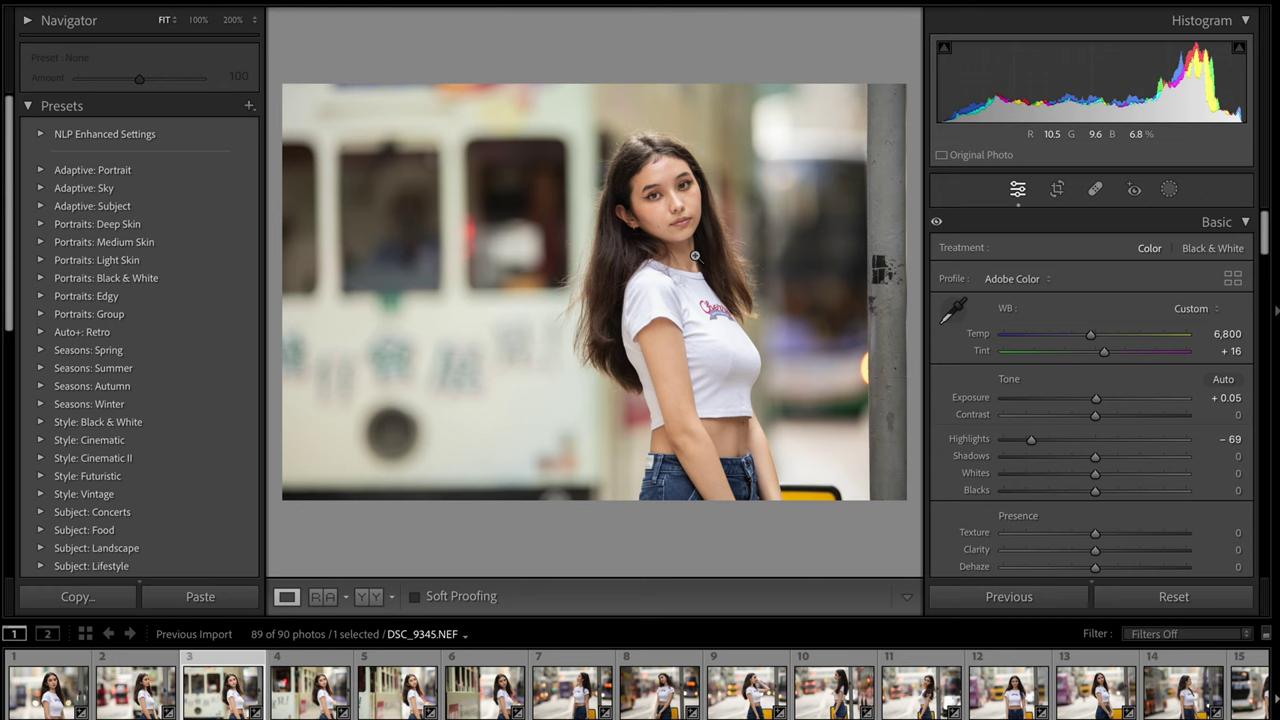
Step: Examine the face in photo 5 (DSC_9351) and the blurred background lights in photo 7 (DSC_9357) at 100%
{"action": "left_click", "coordinate": [387, 690]}
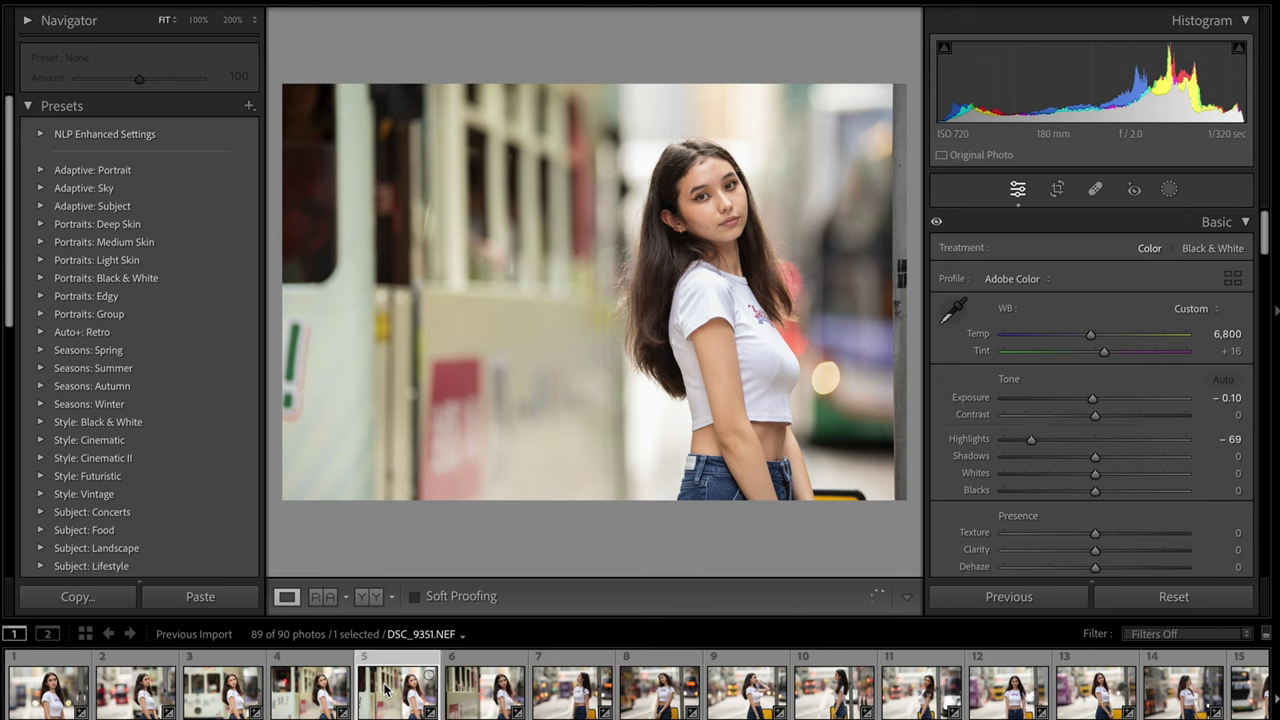
{"action": "left_click", "coordinate": [748, 193]}
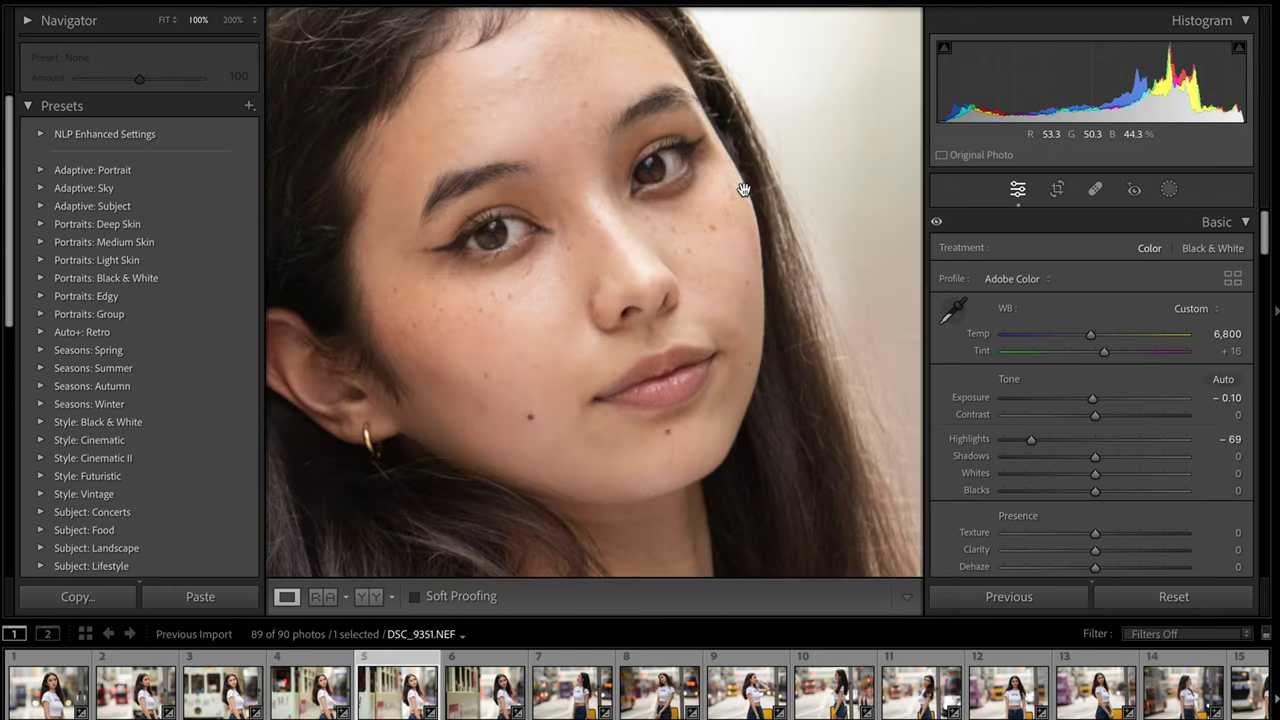
{"action": "left_click_drag", "start_coordinate": [697, 211], "coordinate": [606, 254]}
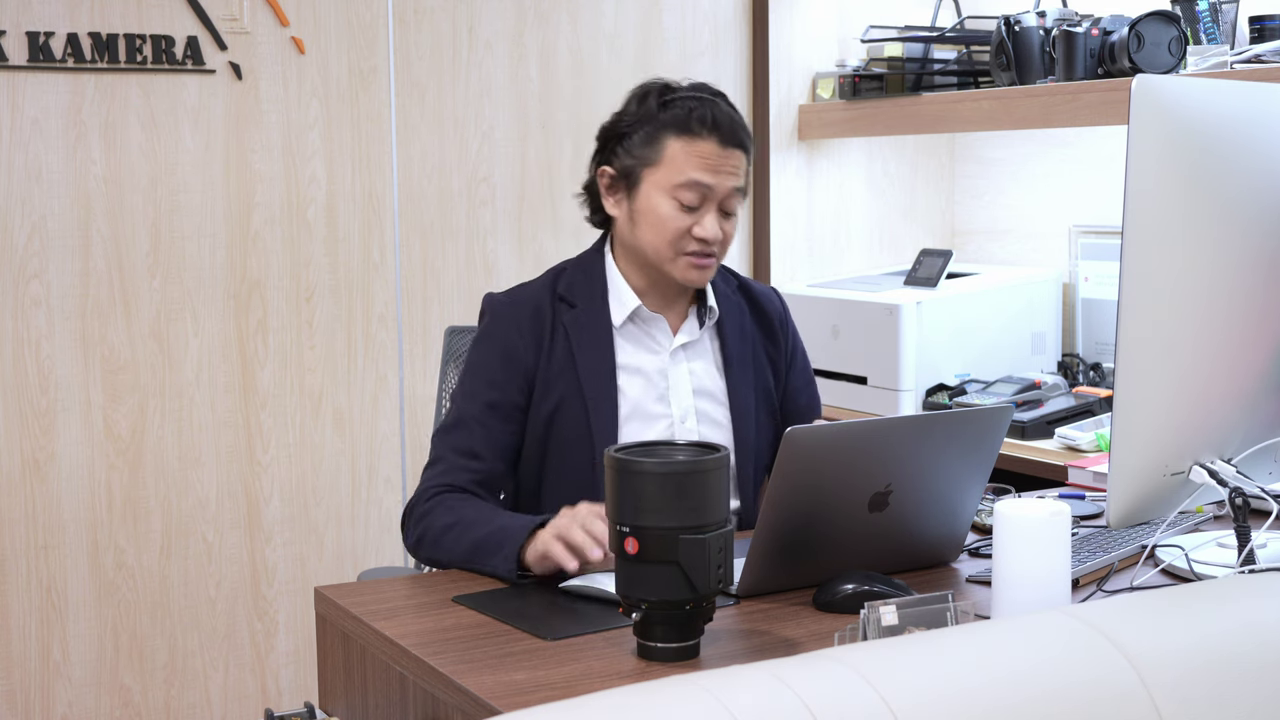
{"action": "left_click", "coordinate": [553, 684]}
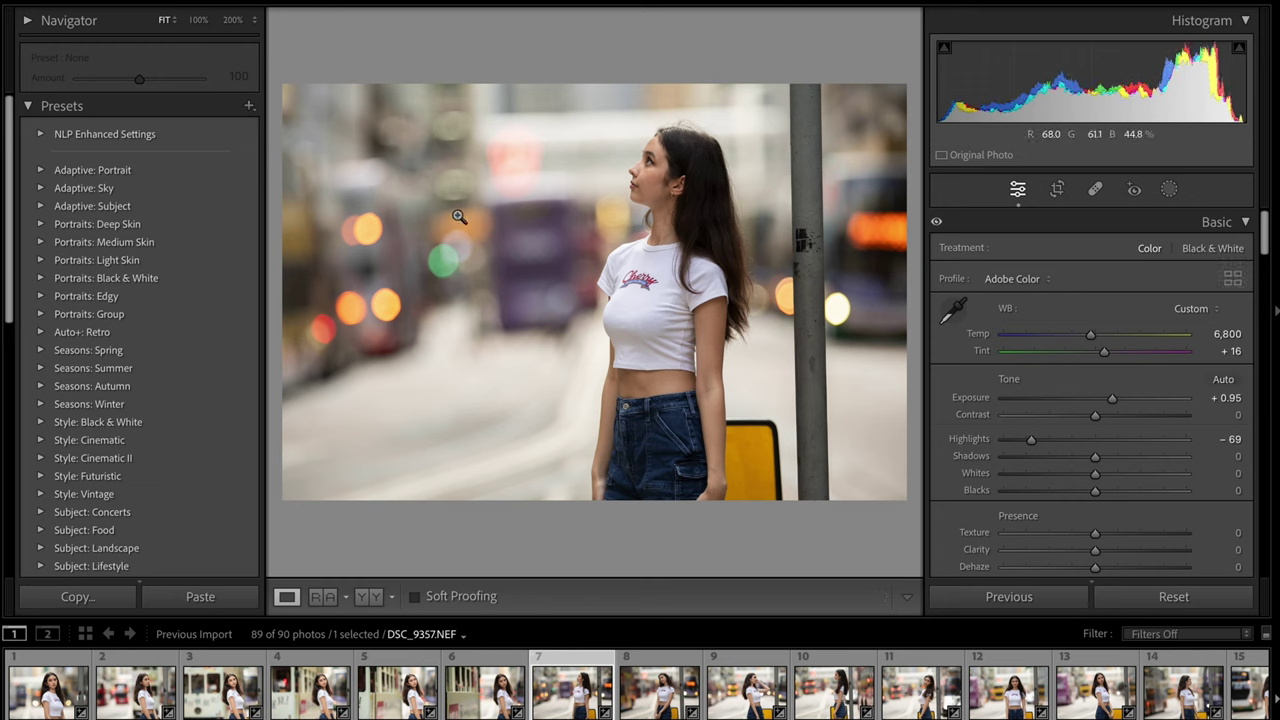
{"action": "left_click_drag", "start_coordinate": [352, 291], "coordinate": [655, 182]}
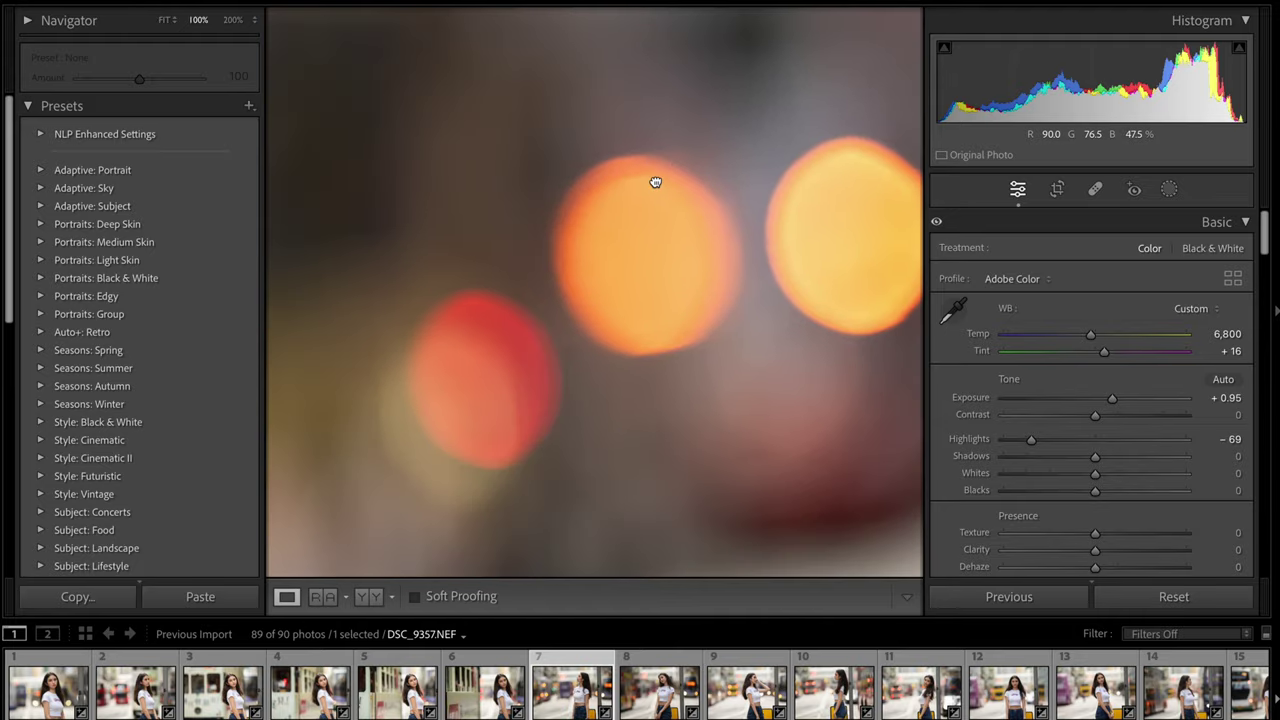
{"action": "left_click_drag", "start_coordinate": [566, 320], "coordinate": [543, 314]}
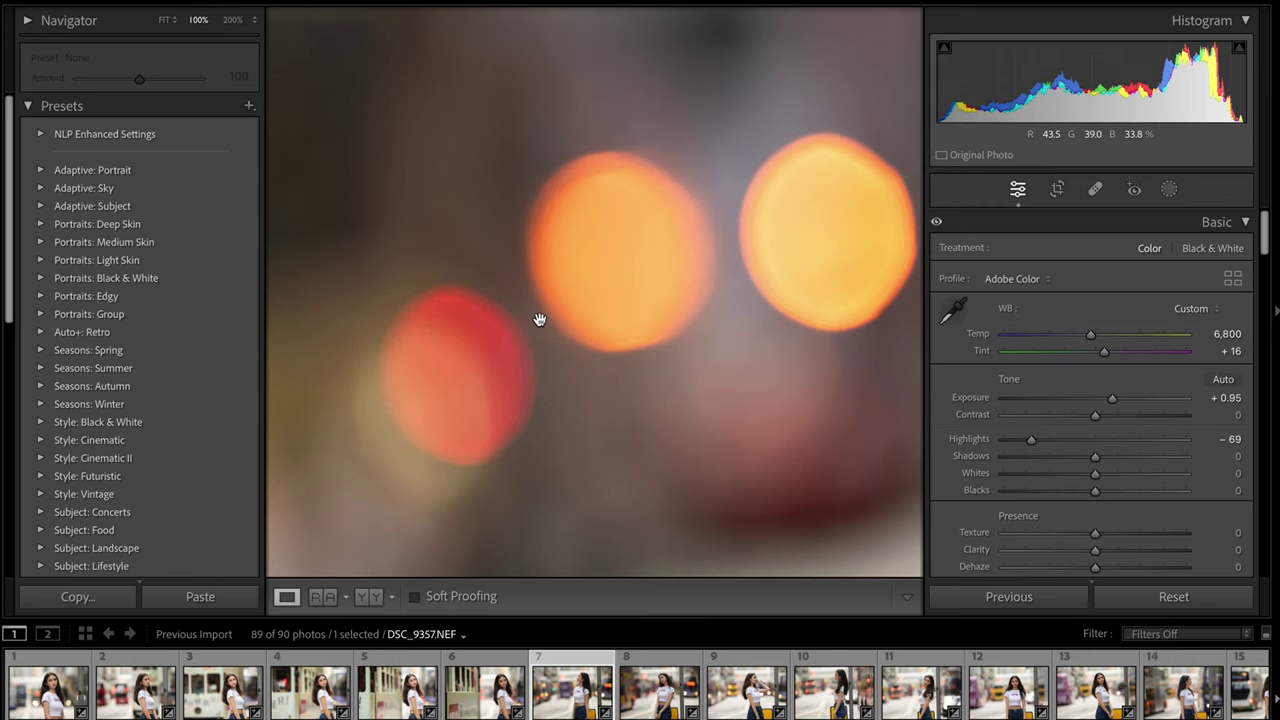
{"action": "left_click_drag", "start_coordinate": [540, 319], "coordinate": [563, 271]}
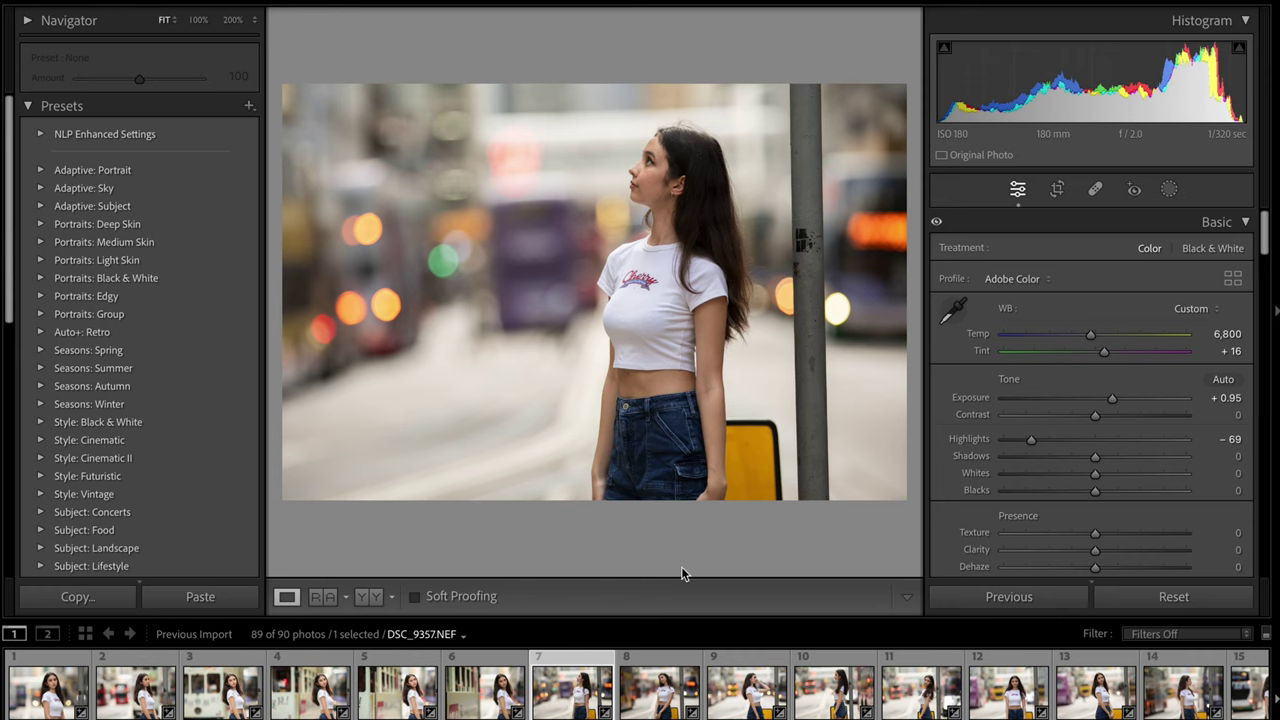
Step: Review photo 8, and examine the model's face at 100% in photos 10 and 11
{"action": "left_click", "coordinate": [660, 703]}
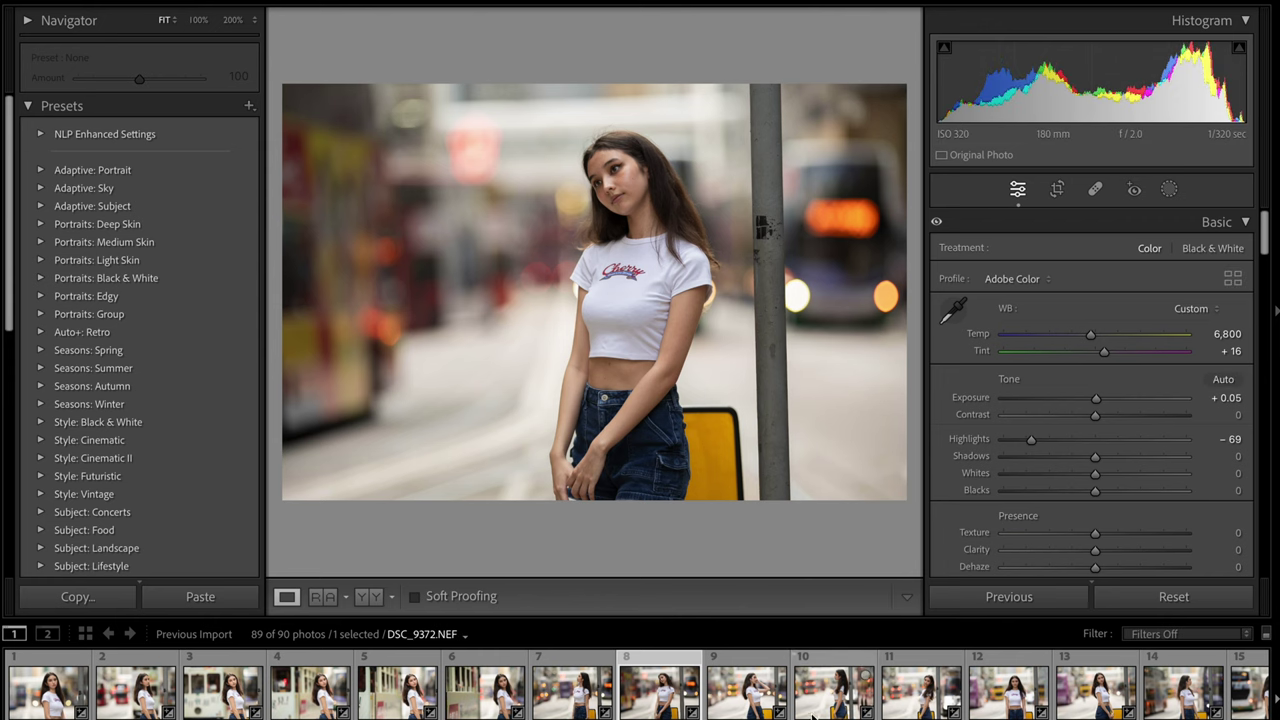
{"action": "left_click", "coordinate": [825, 703]}
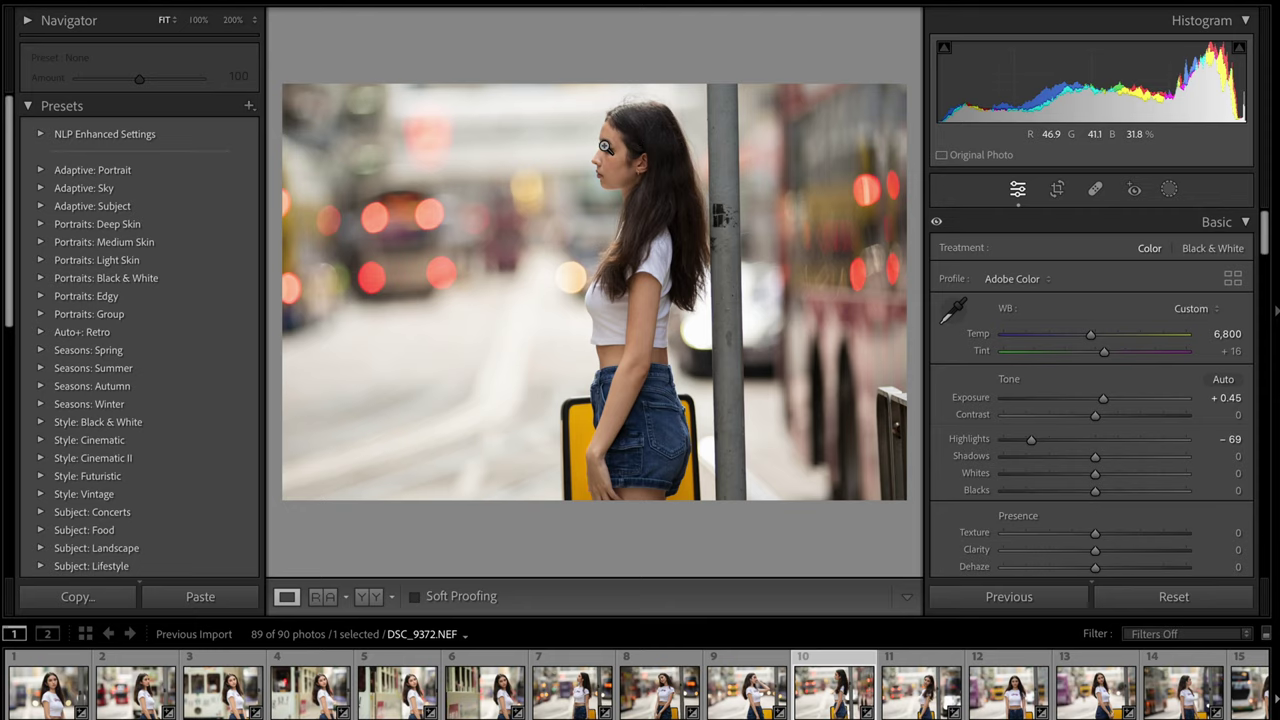
{"action": "left_click", "coordinate": [609, 147]}
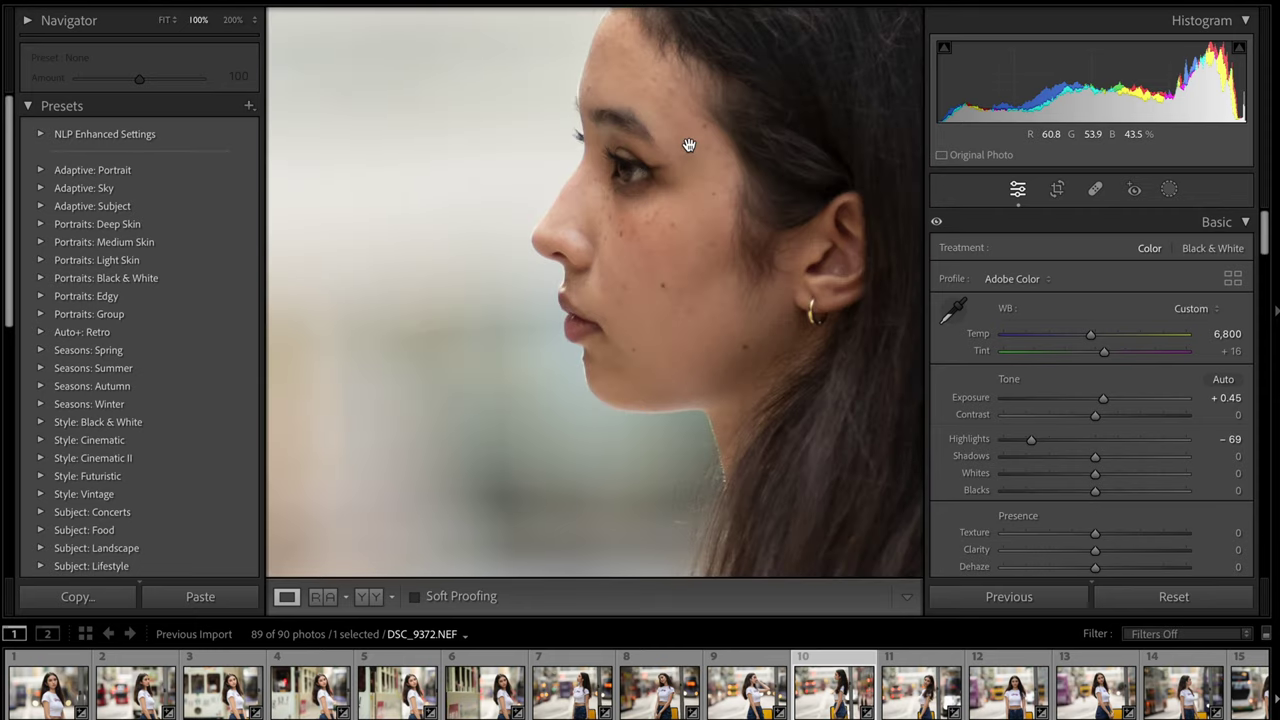
{"action": "left_click", "coordinate": [684, 157]}
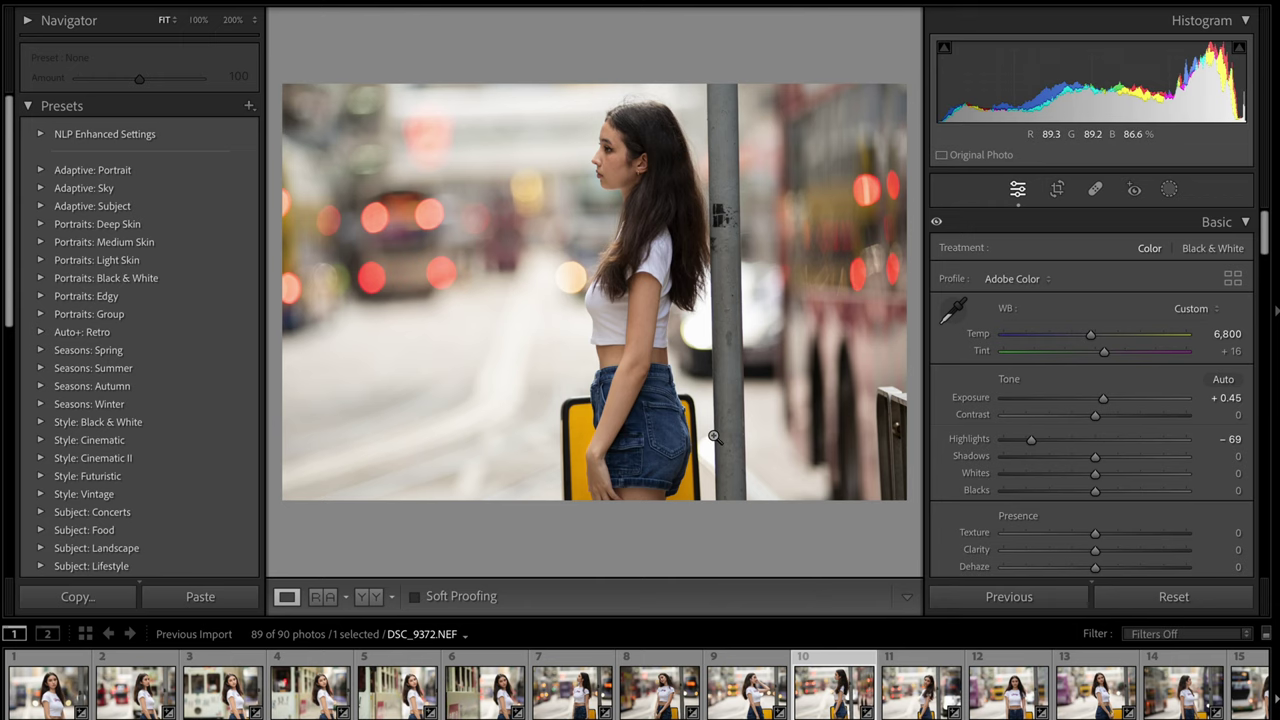
{"action": "left_click", "coordinate": [900, 695]}
{"action": "left_click", "coordinate": [636, 216]}
{"action": "left_click_drag", "start_coordinate": [678, 303], "coordinate": [680, 320]}
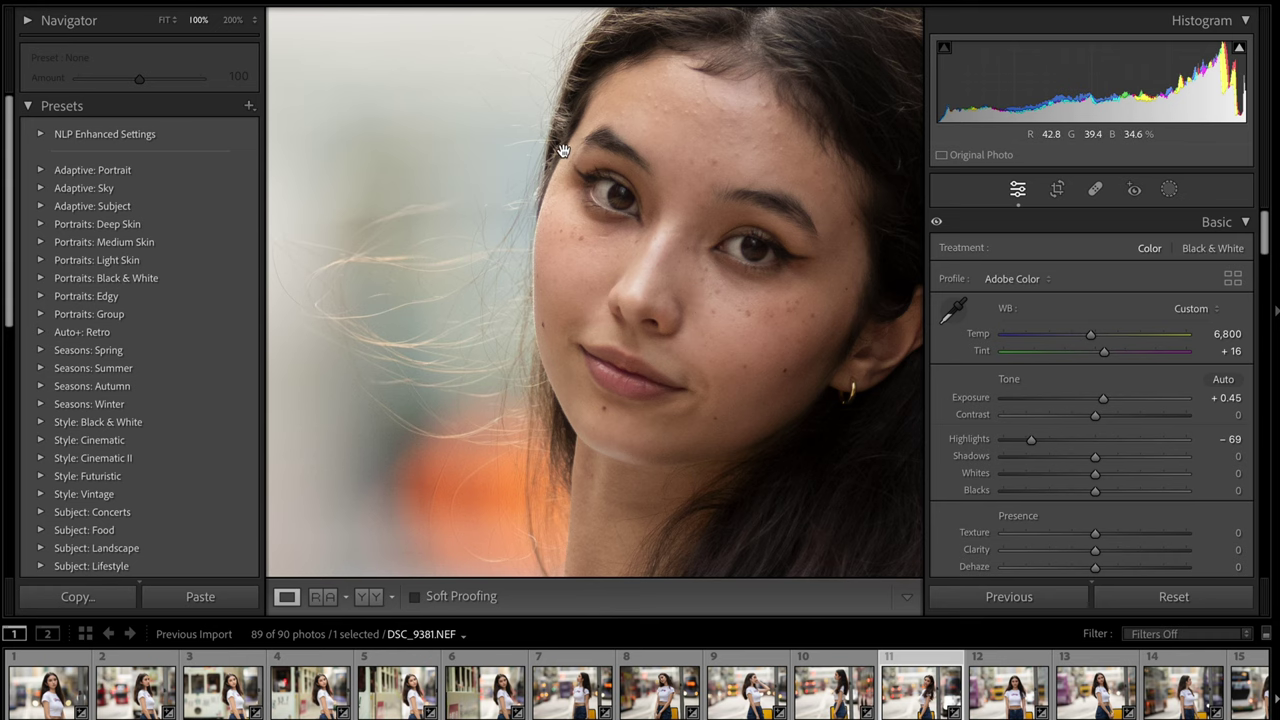
{"action": "left_click", "coordinate": [602, 206]}
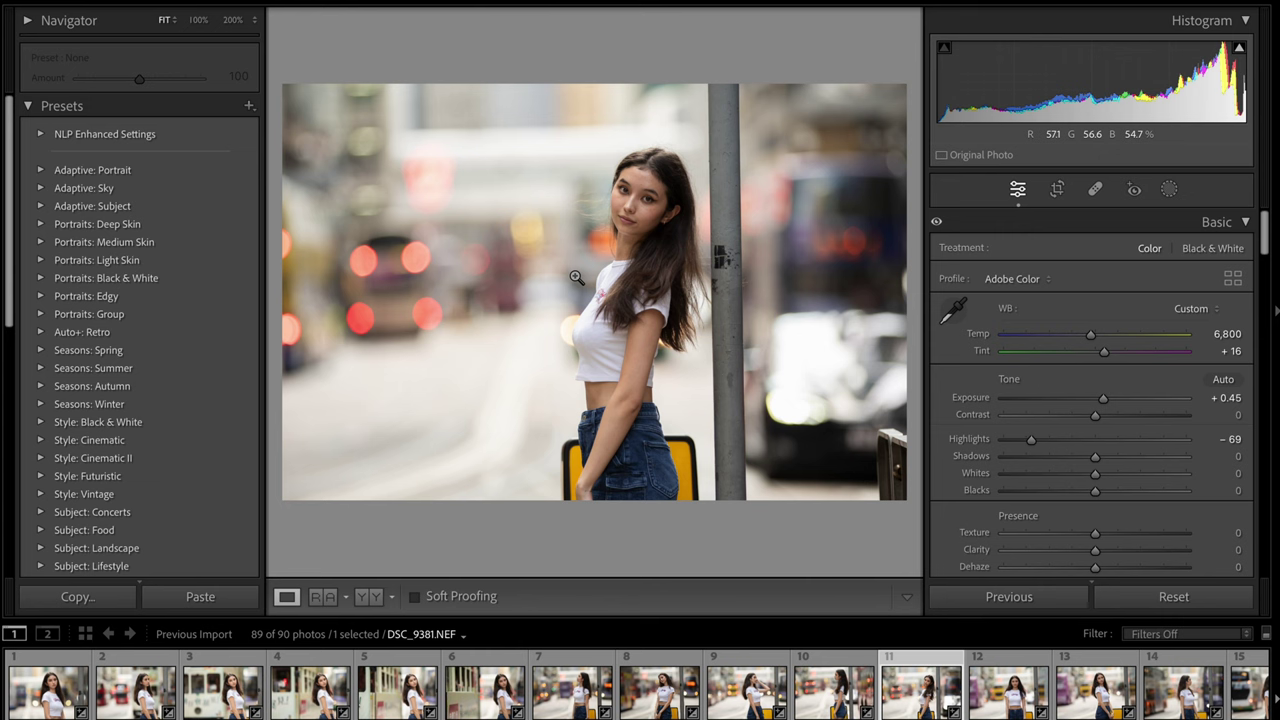
Step: Browse photos 12, 14 and 15, and set the exposure of vertical photo 17 (DSC_9426) to +0.60
{"action": "left_click", "coordinate": [985, 700]}
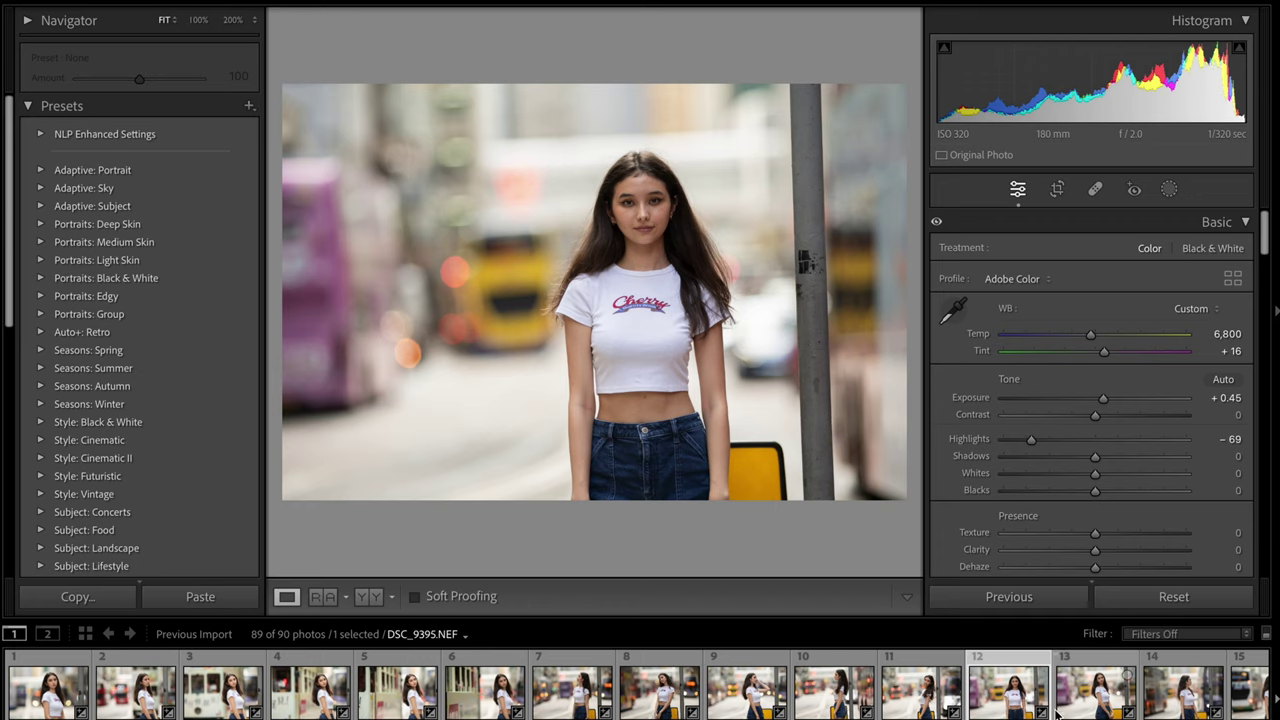
{"action": "left_click", "coordinate": [967, 695]}
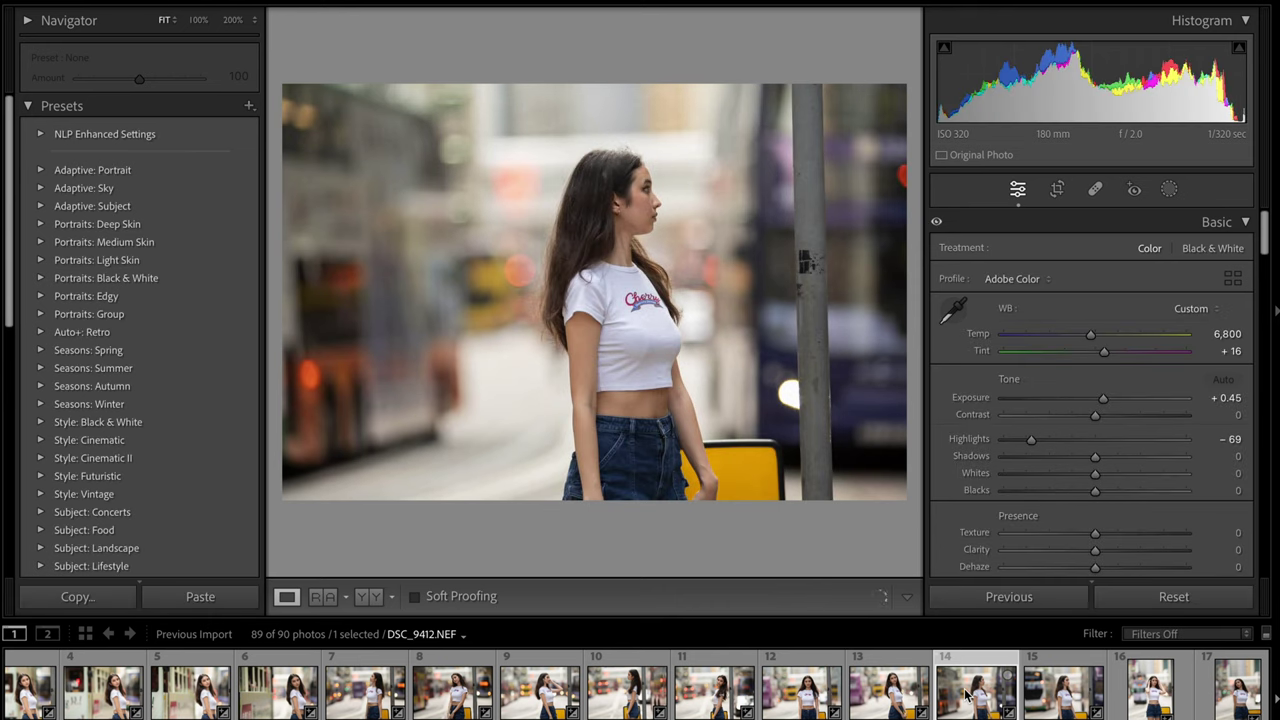
{"action": "left_click", "coordinate": [1062, 700]}
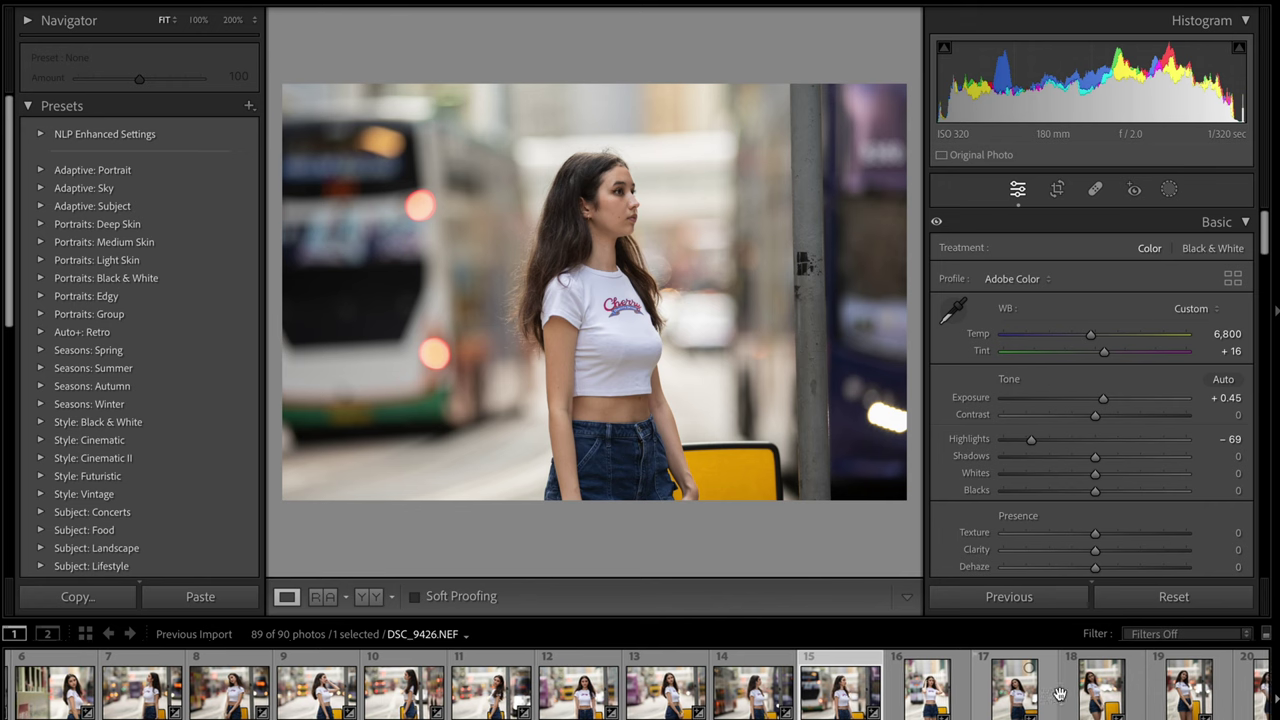
{"action": "left_click", "coordinate": [882, 697]}
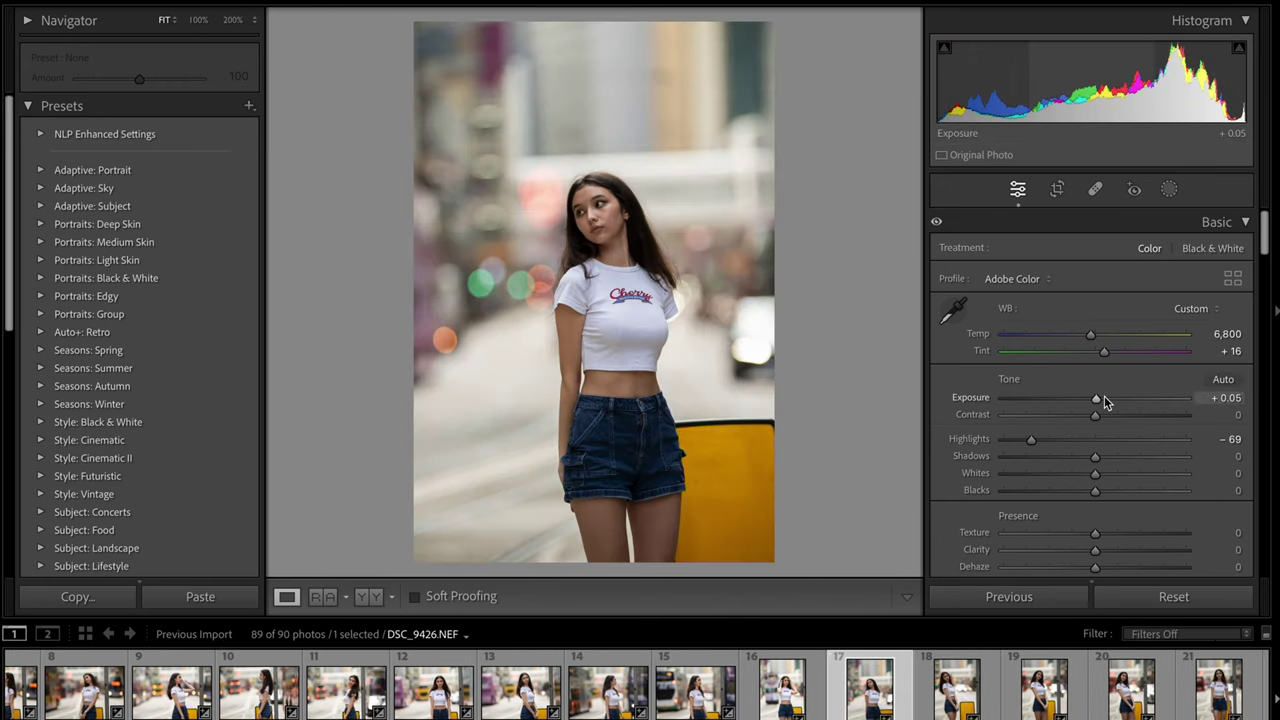
{"action": "left_click_drag", "start_coordinate": [1097, 397], "coordinate": [1106, 399]}
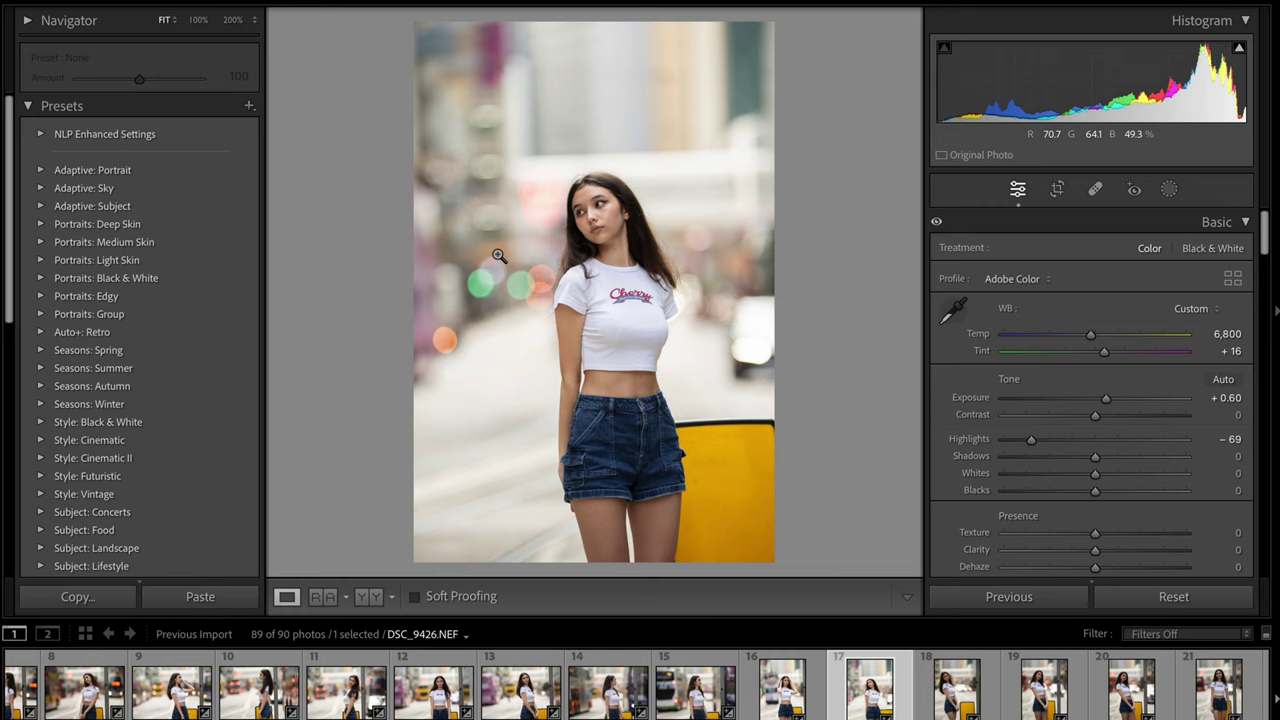
{"action": "left_click", "coordinate": [598, 208]}
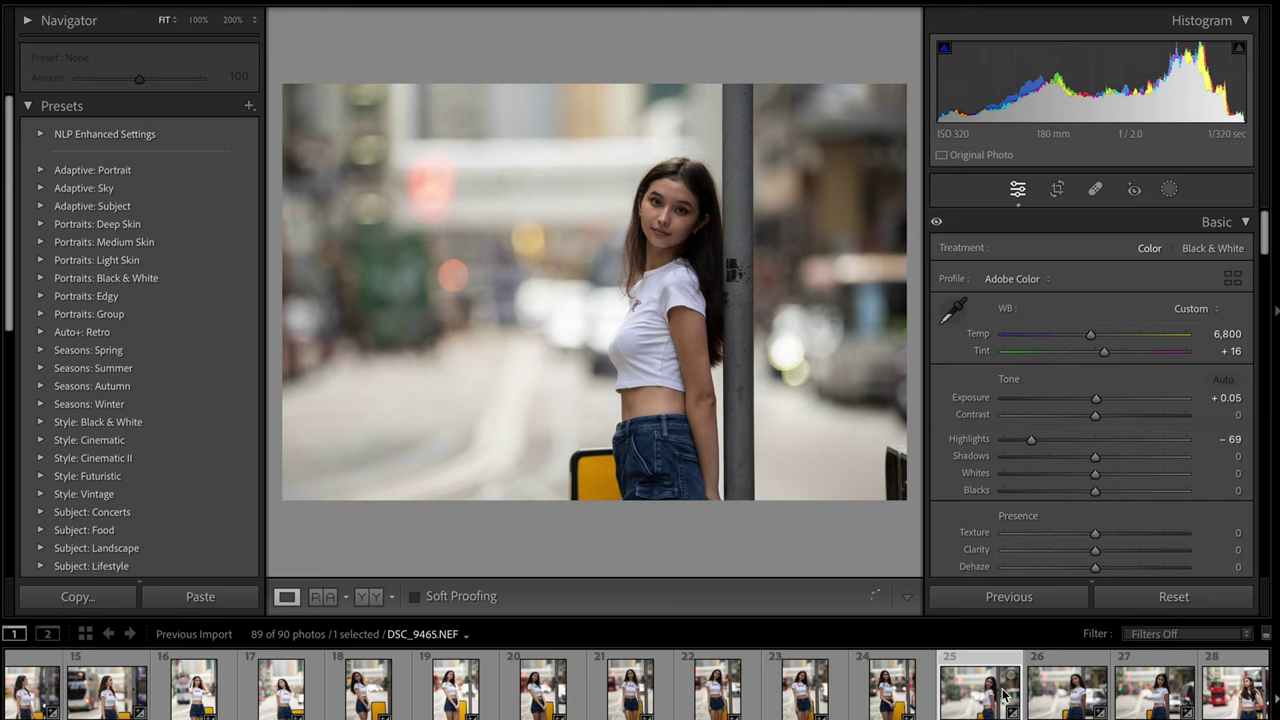
Step: Set the exposure of photo 26 (DSC_9475) to +0.70
{"action": "left_click", "coordinate": [1045, 697]}
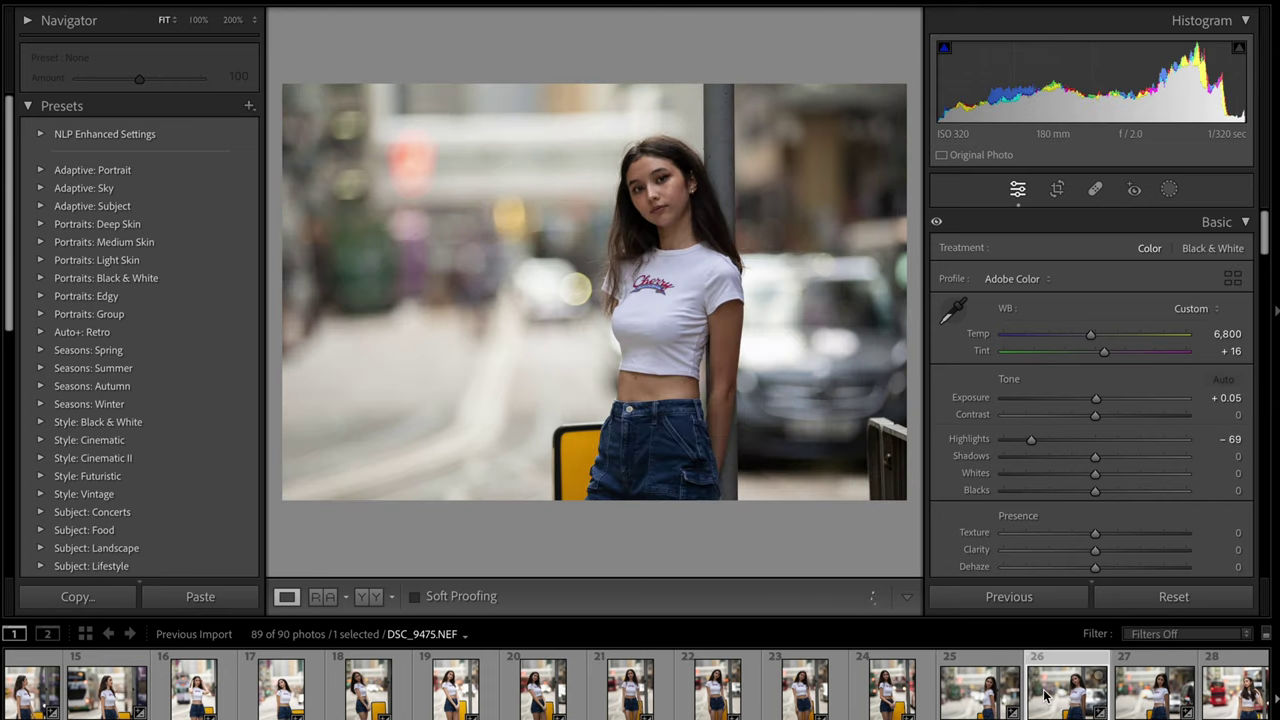
{"action": "left_click_drag", "start_coordinate": [1096, 398], "coordinate": [1108, 402]}
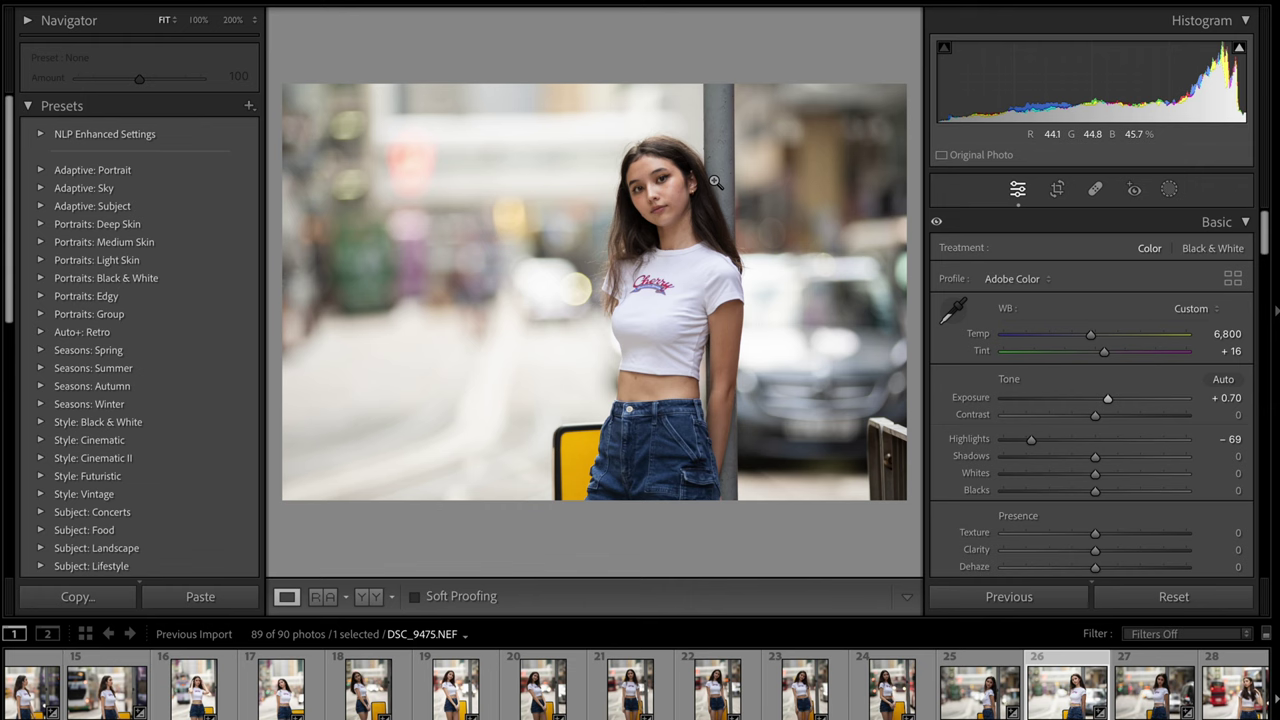
Step: Inspect the background lights and face in red-bus photo 28 (DSC_9499) at 100%, and set its exposure to +0.30
{"action": "scroll", "coordinate": [1093, 700], "scroll_direction": "down", "scroll_amount": 3}
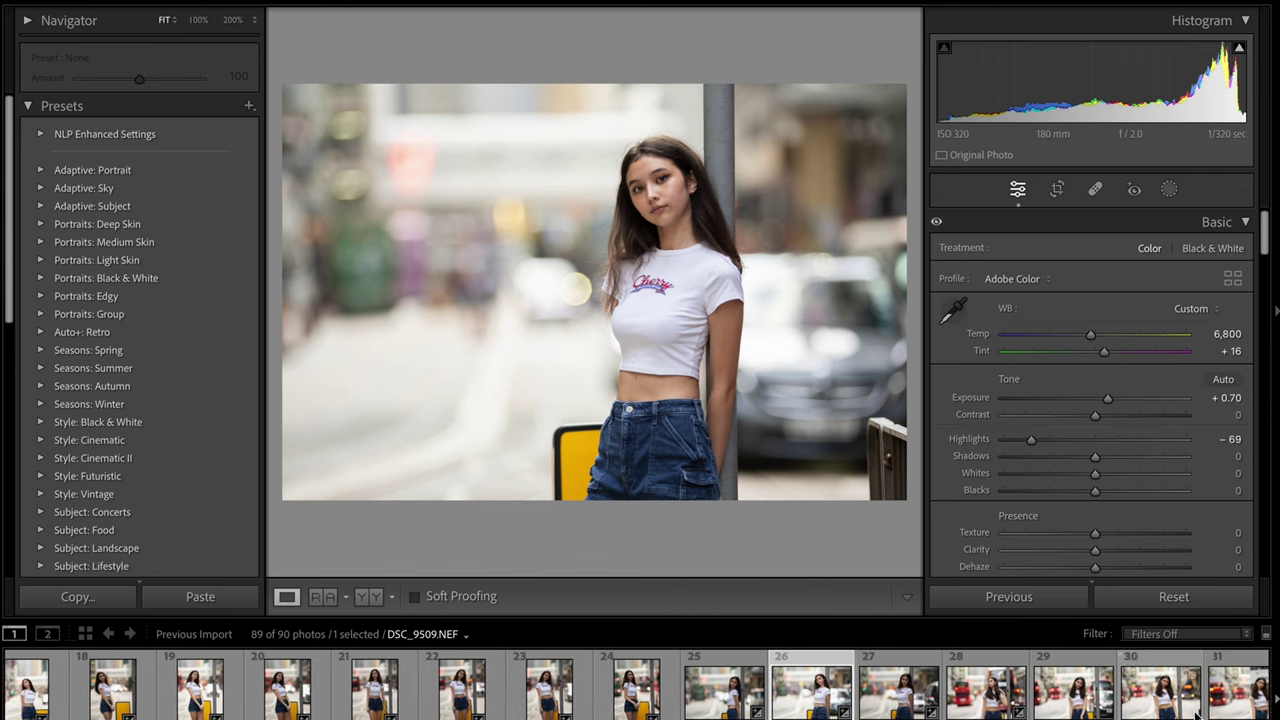
{"action": "left_click", "coordinate": [1091, 704]}
{"action": "left_click", "coordinate": [962, 700]}
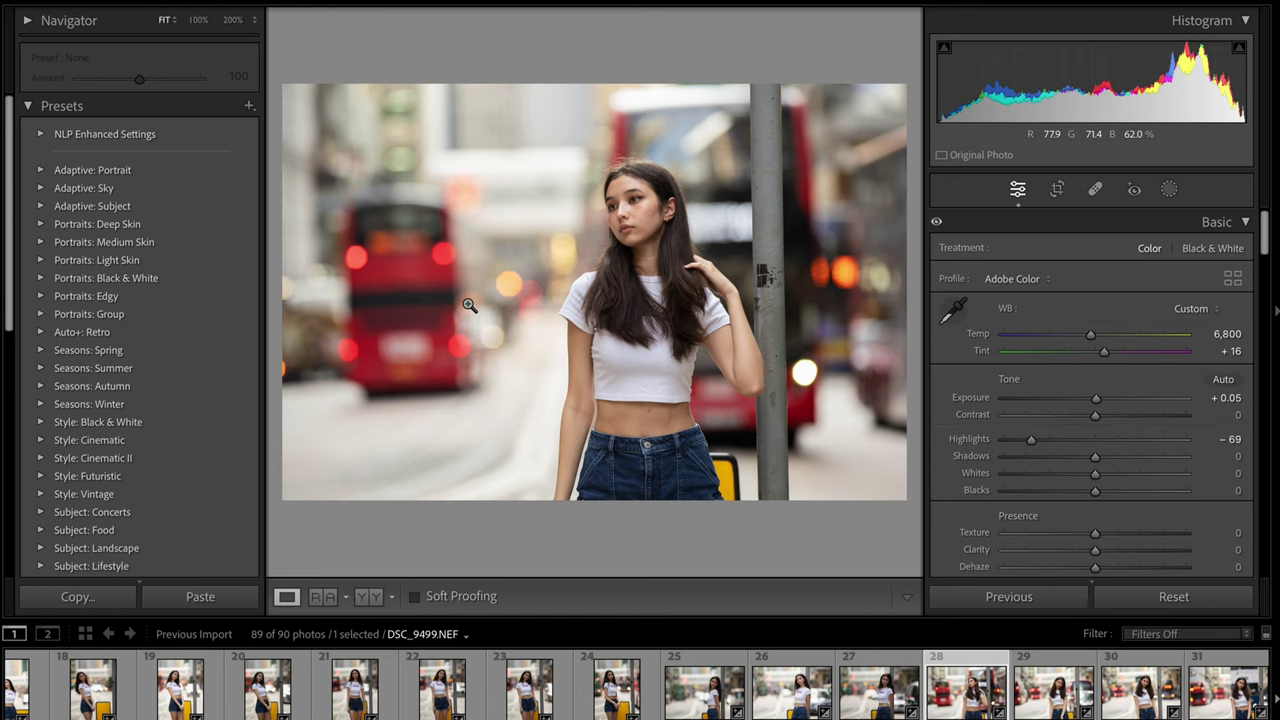
{"action": "left_click", "coordinate": [506, 271]}
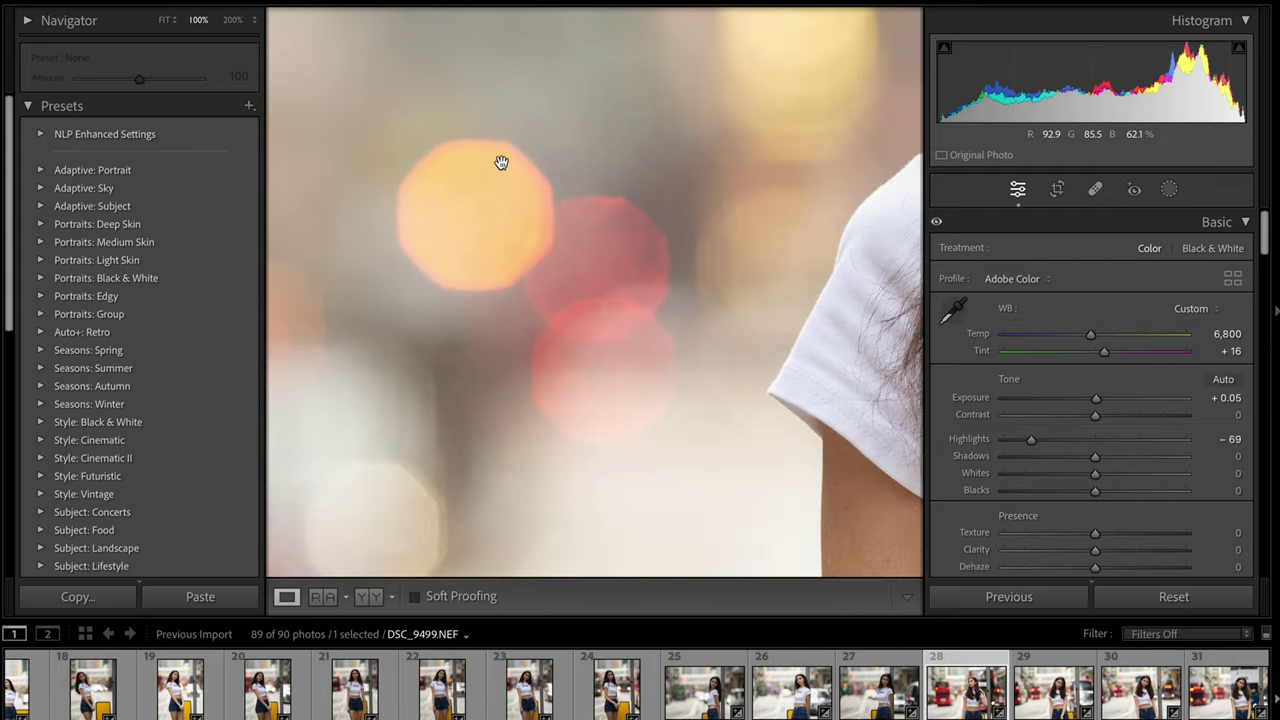
{"action": "left_click_drag", "start_coordinate": [526, 220], "coordinate": [387, 286]}
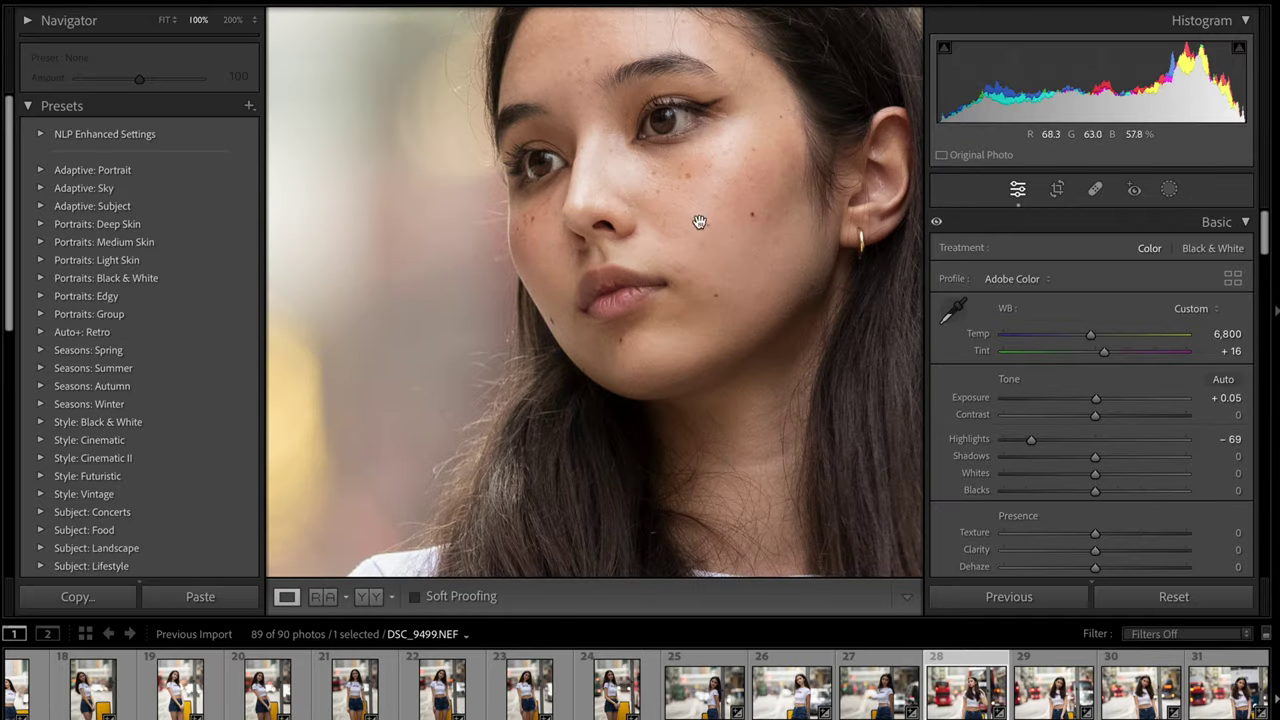
{"action": "left_click_drag", "start_coordinate": [705, 271], "coordinate": [731, 256]}
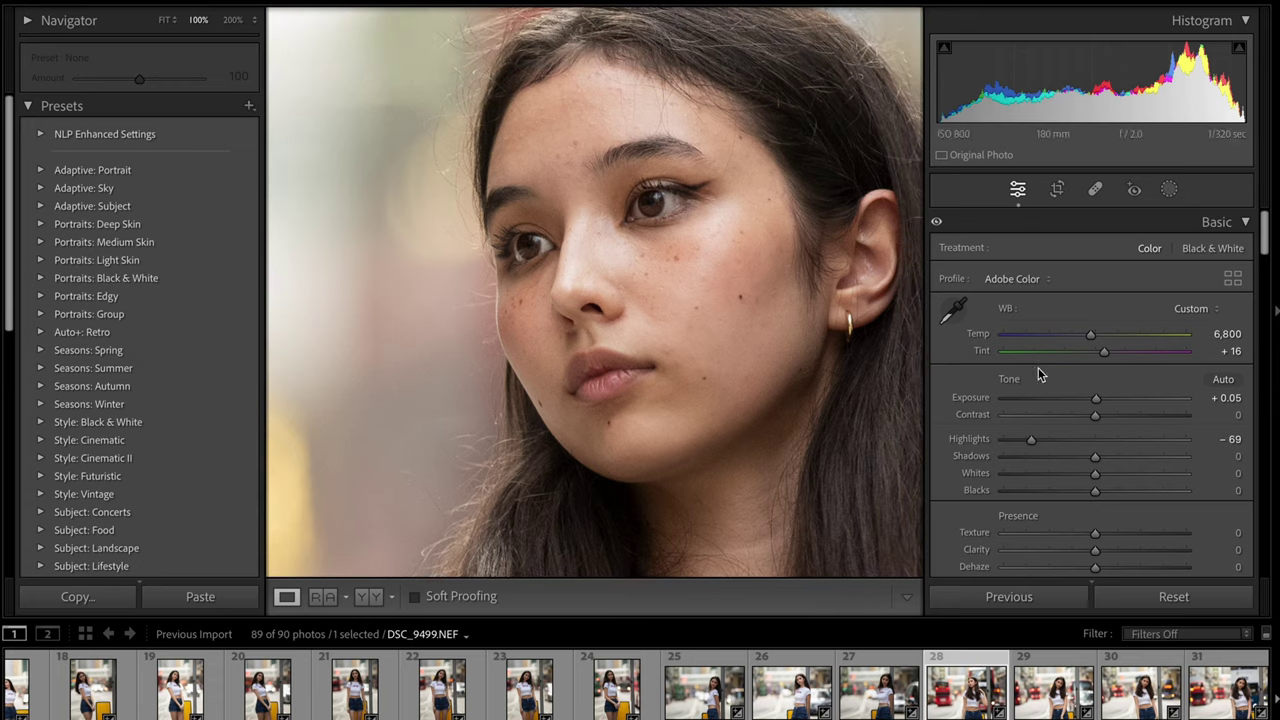
{"action": "left_click_drag", "start_coordinate": [1096, 398], "coordinate": [1101, 403]}
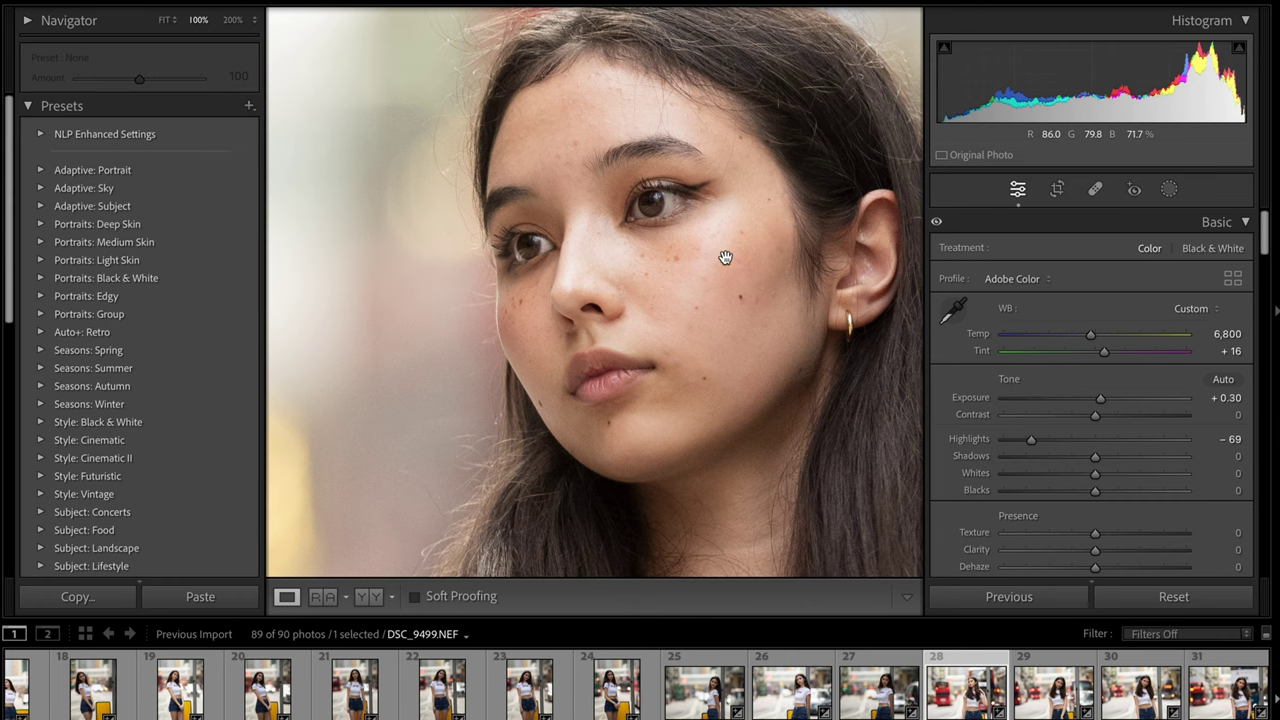
{"action": "left_click_drag", "start_coordinate": [726, 254], "coordinate": [591, 241]}
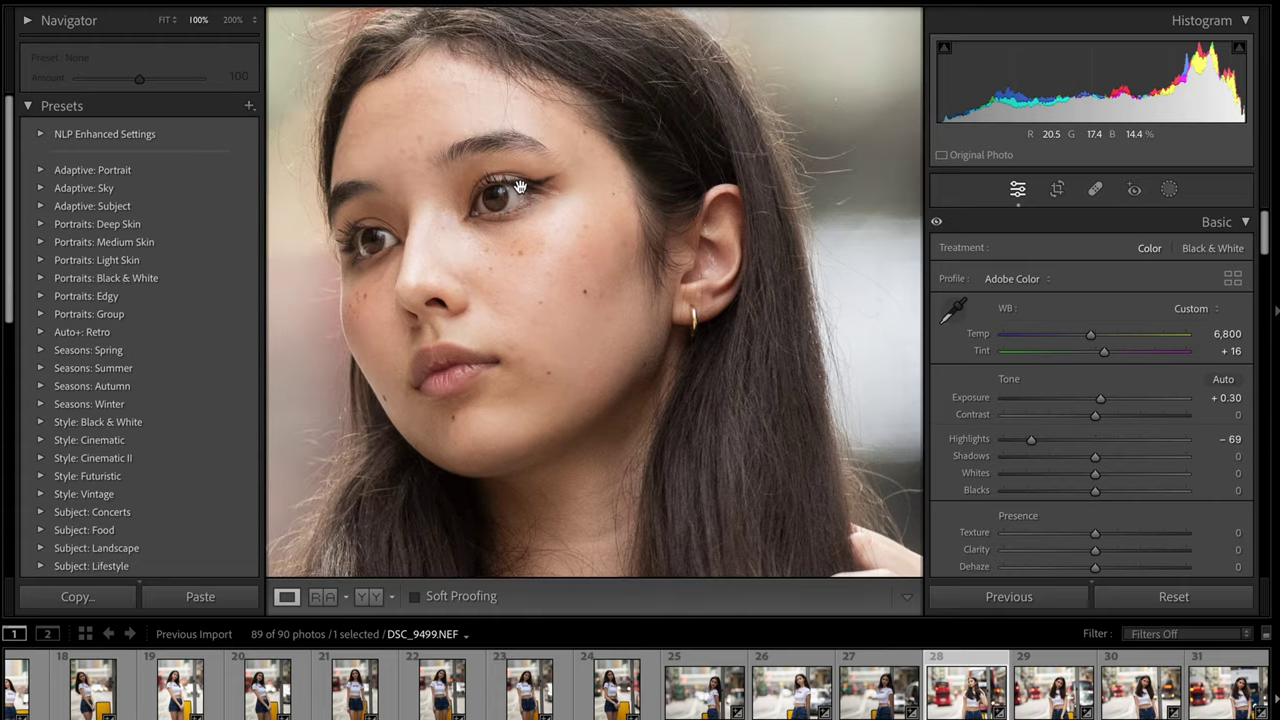
{"action": "left_click", "coordinate": [684, 253]}
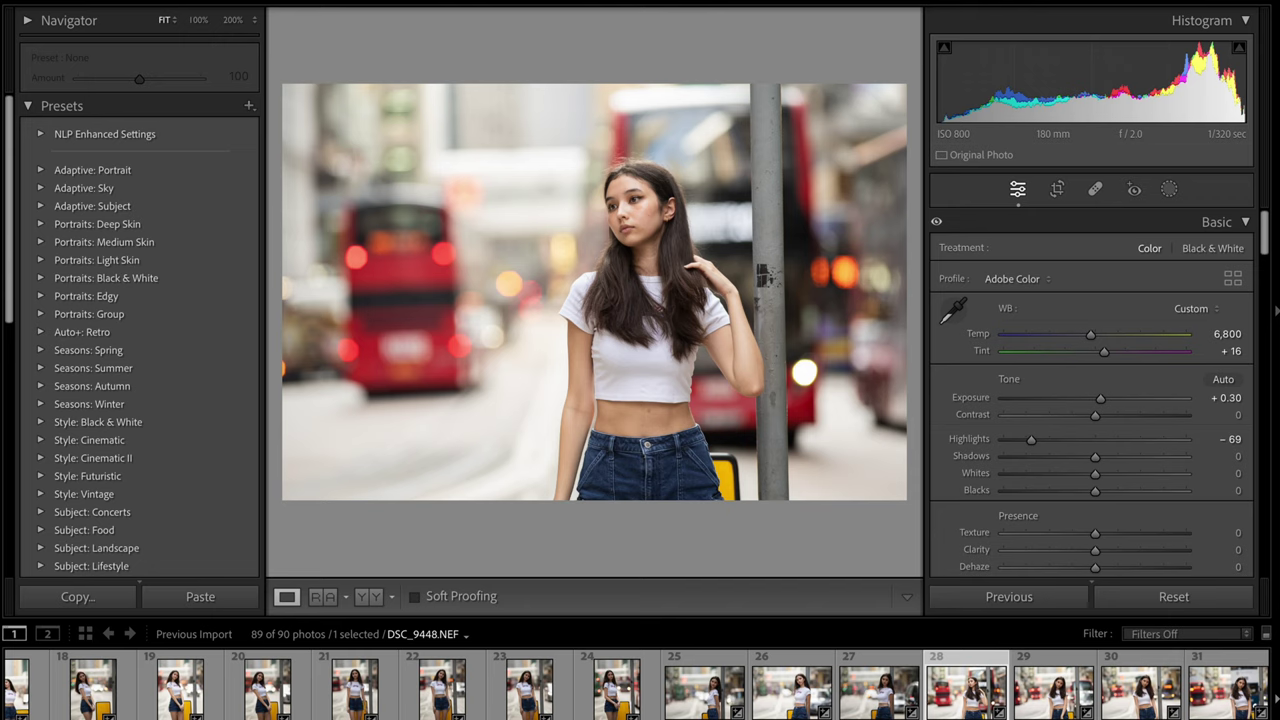
Step: Check photo 35, and set the exposure of tram photo 34 (DSC_9538) to +0.40
{"action": "scroll", "coordinate": [708, 690], "scroll_direction": "down", "scroll_amount": 5}
{"action": "left_click", "coordinate": [708, 690]}
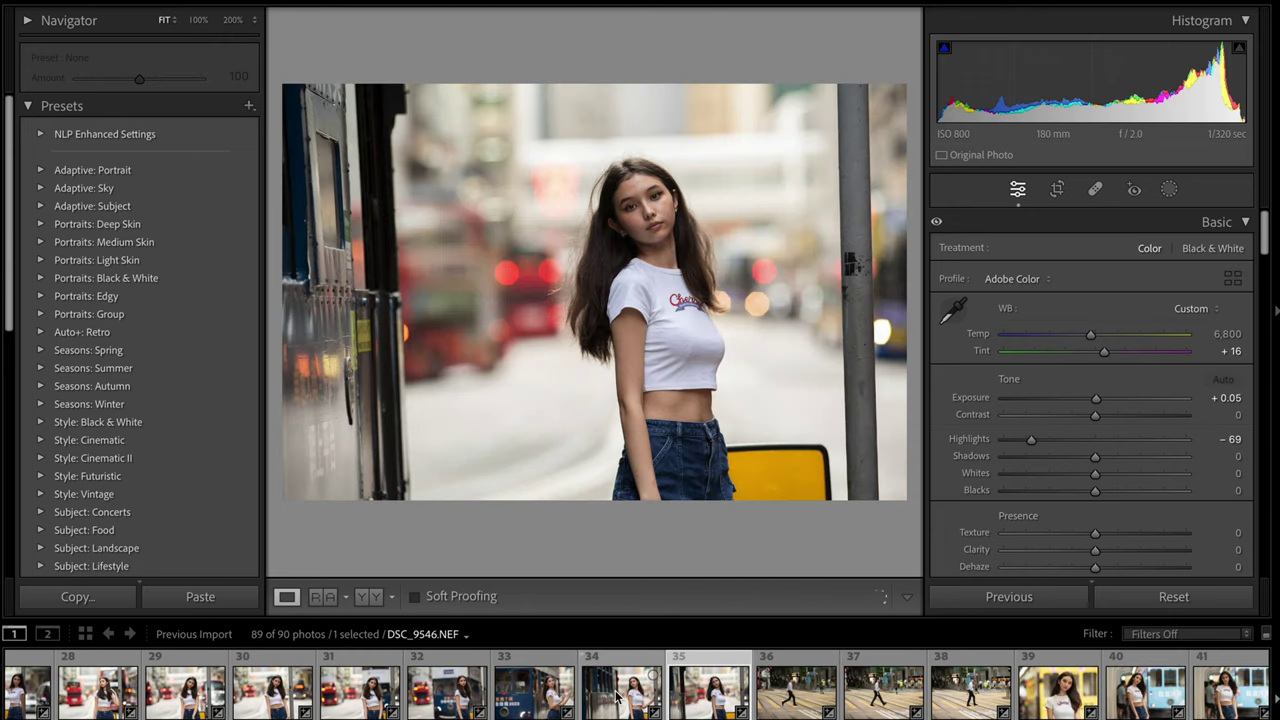
{"action": "left_click", "coordinate": [617, 697]}
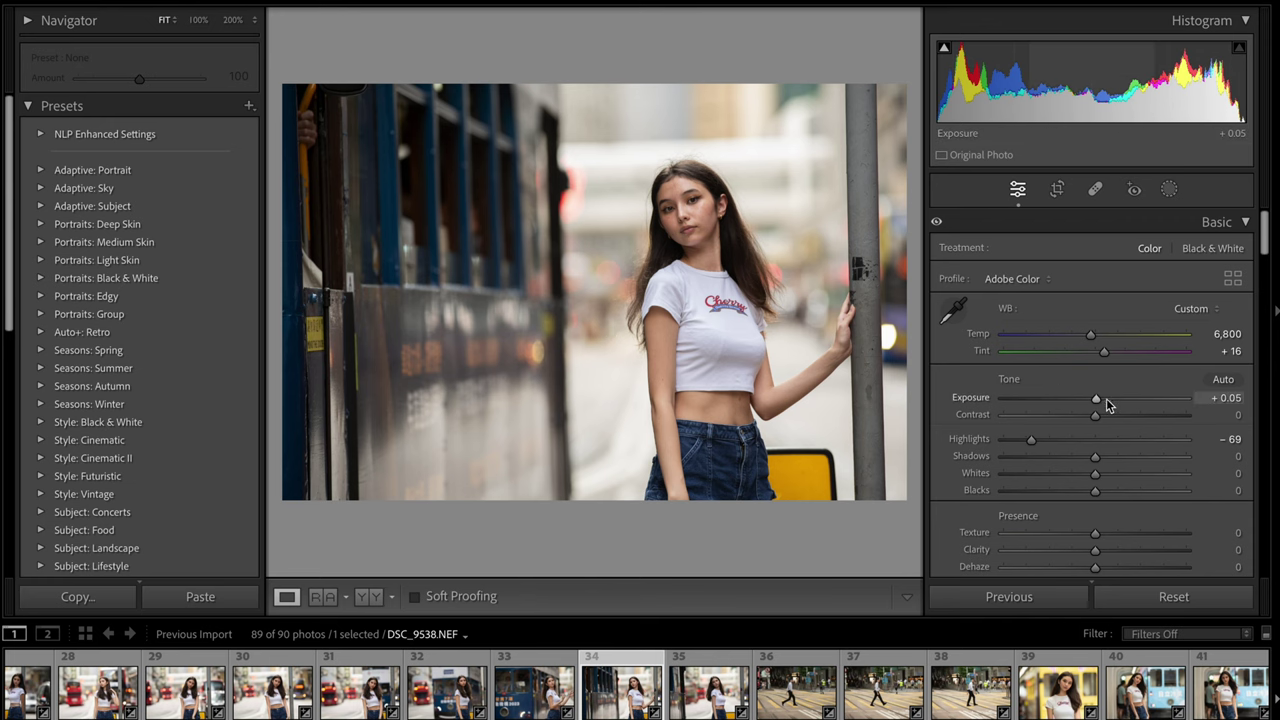
{"action": "left_click_drag", "start_coordinate": [1106, 398], "coordinate": [1112, 398]}
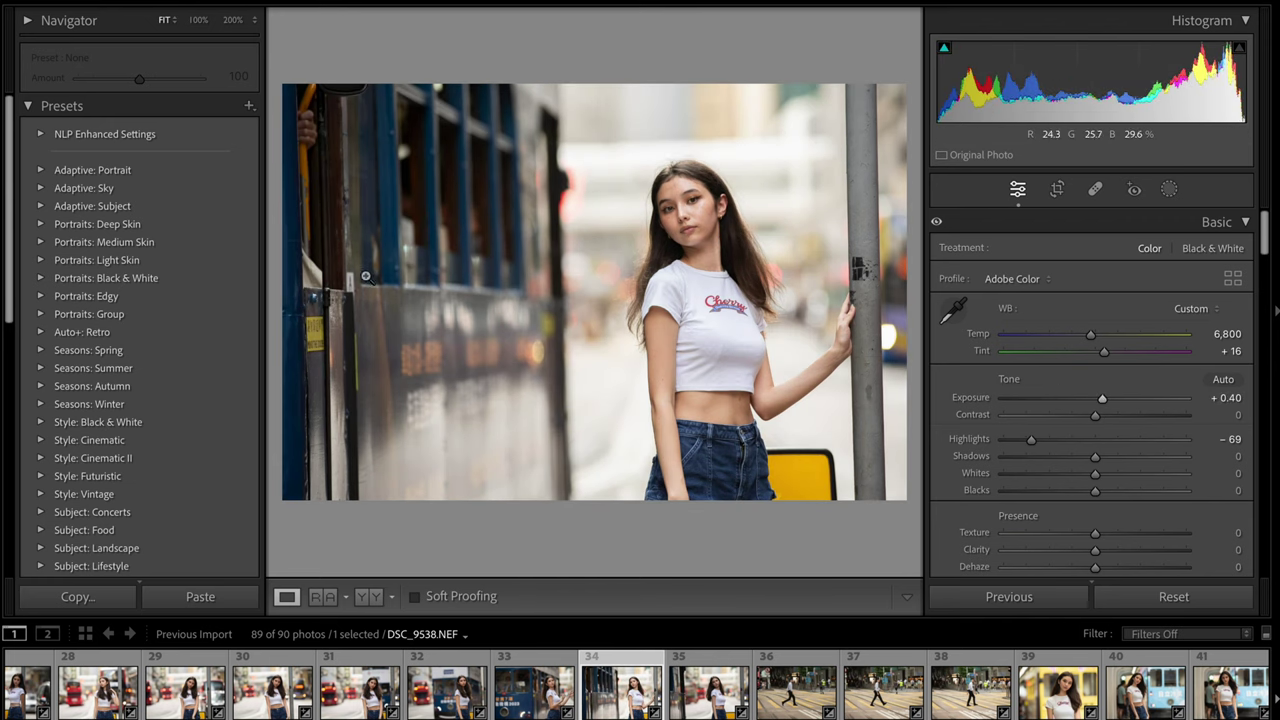
Step: Inspect the model and her T-shirt lettering at 100% in tram photo 34, and return to the fitted view
{"action": "left_click", "coordinate": [714, 448]}
{"action": "scroll", "coordinate": [728, 510], "scroll_direction": "up", "scroll_amount": 10}
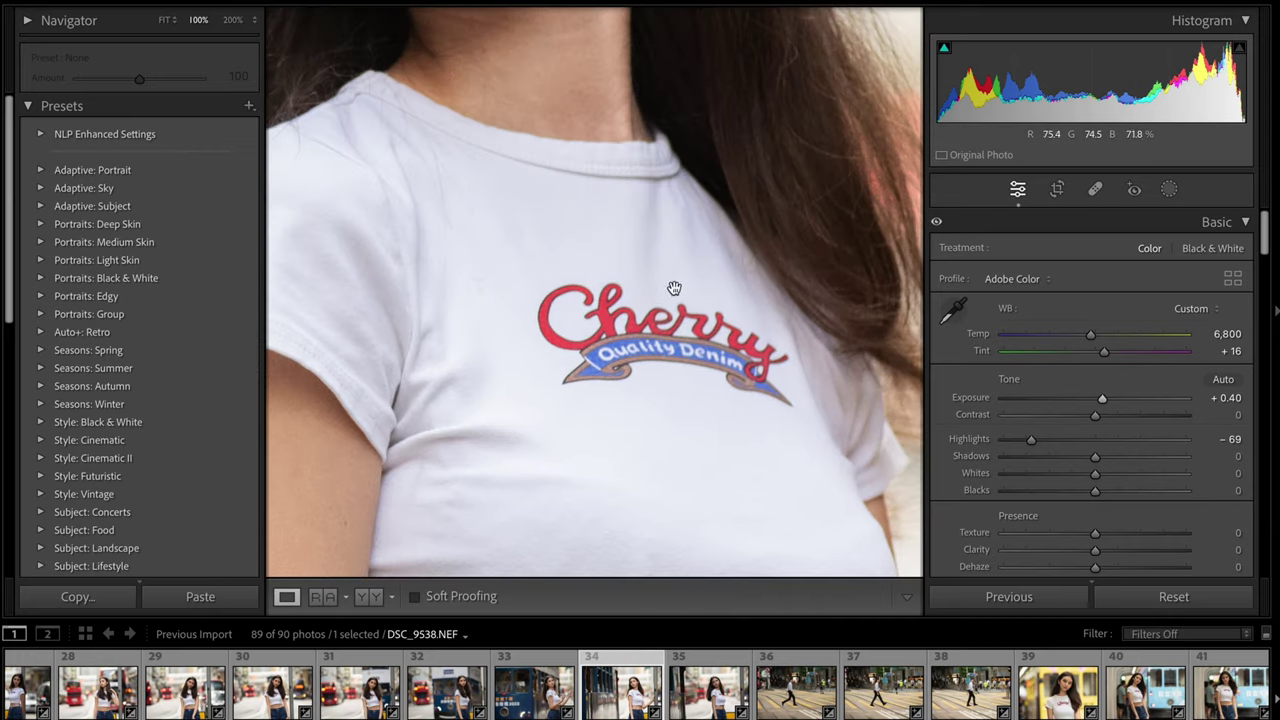
{"action": "scroll", "coordinate": [674, 288], "scroll_direction": "up", "scroll_amount": 8}
{"action": "left_click", "coordinate": [666, 391]}
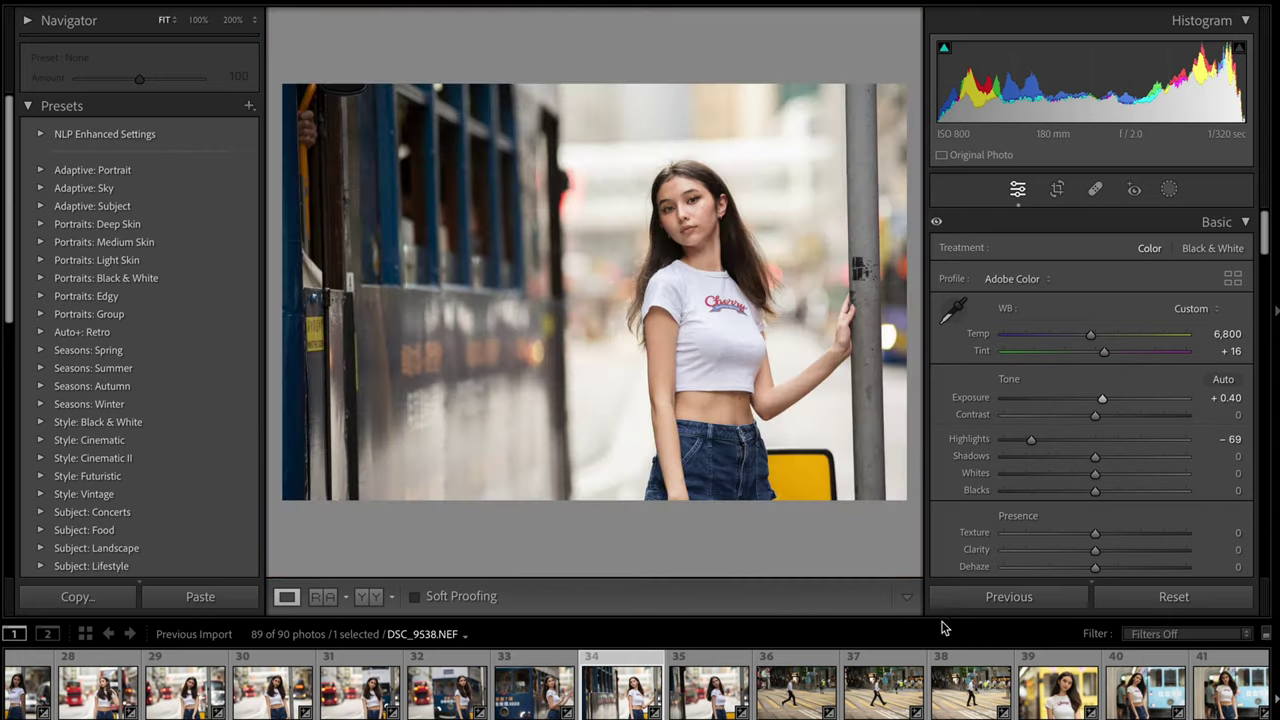
Step: Review yellow-background portrait 39 (DSC_9557) and white-tram photo 44
{"action": "left_click", "coordinate": [1086, 706]}
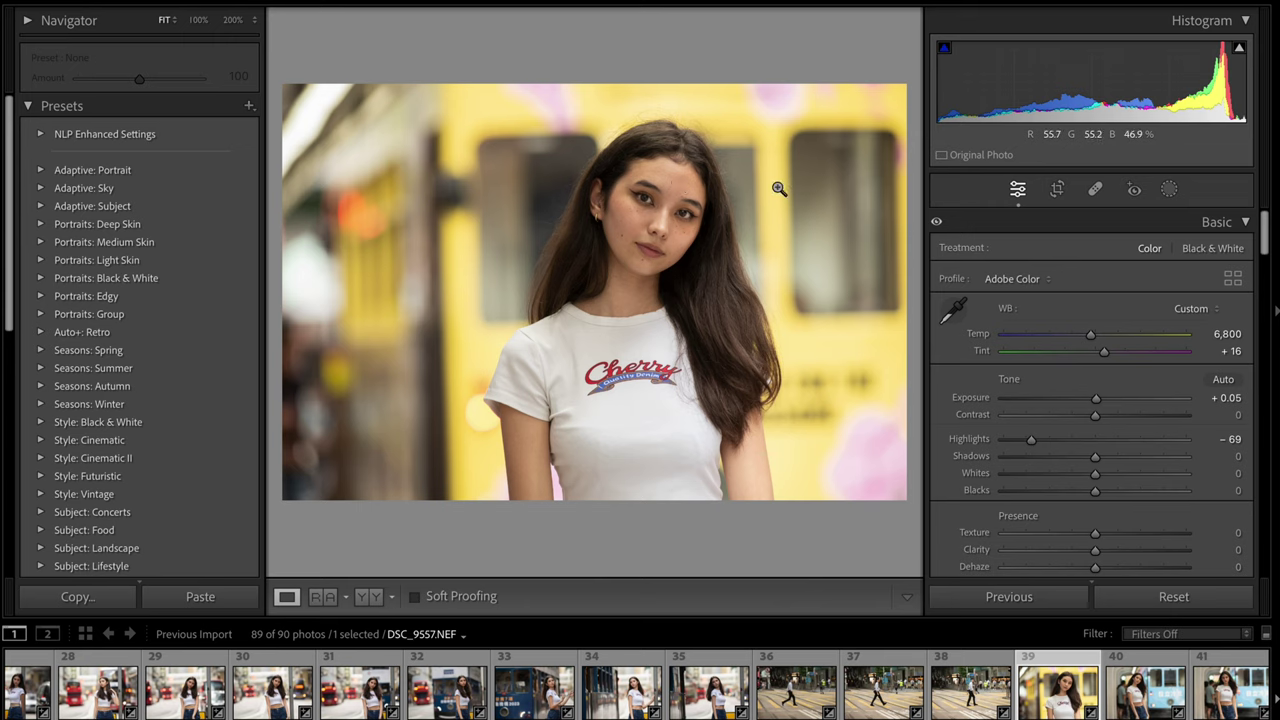
{"action": "scroll", "coordinate": [1120, 690], "scroll_direction": "down", "scroll_amount": 2}
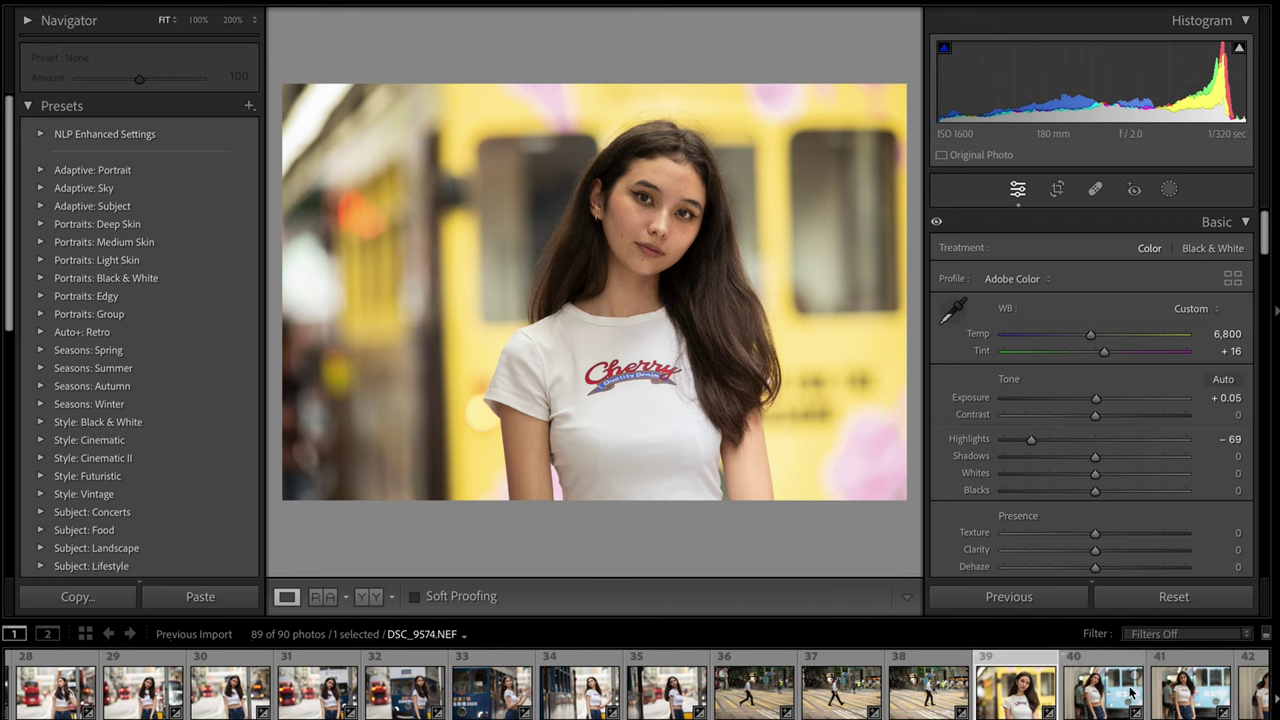
{"action": "scroll", "coordinate": [1133, 690], "scroll_direction": "down", "scroll_amount": 3}
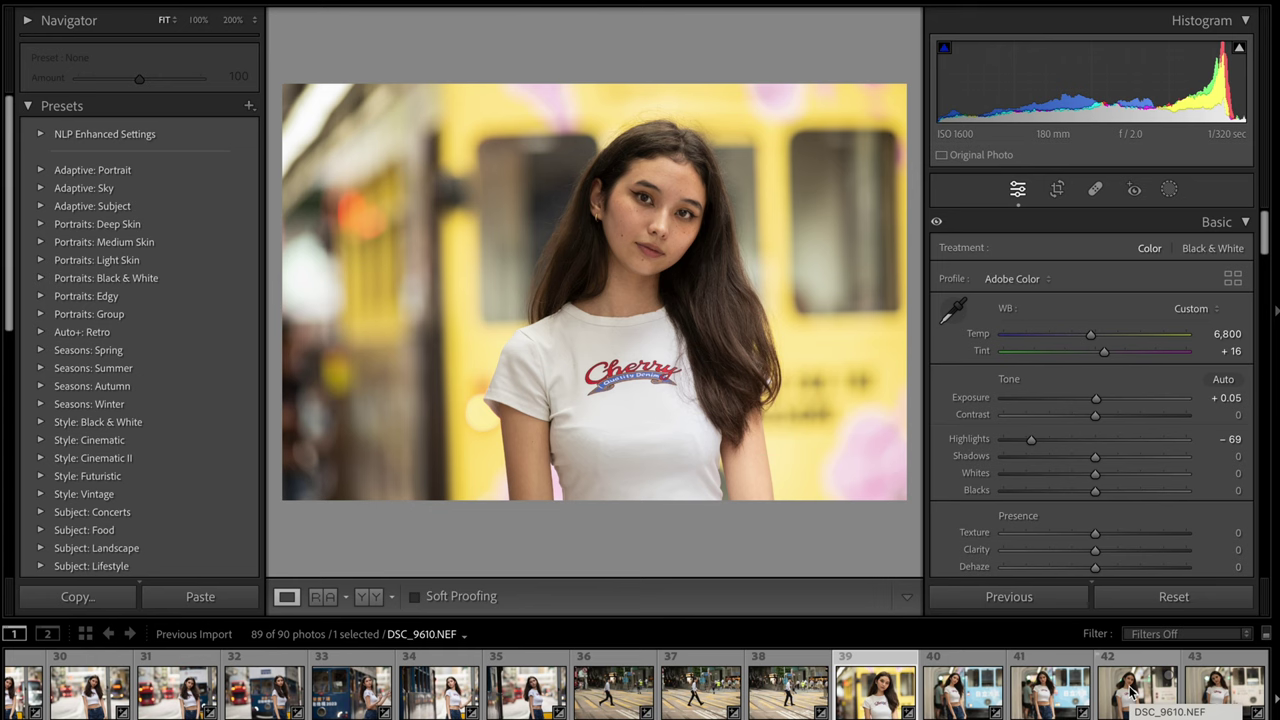
{"action": "scroll", "coordinate": [1110, 700], "scroll_direction": "down", "scroll_amount": 9}
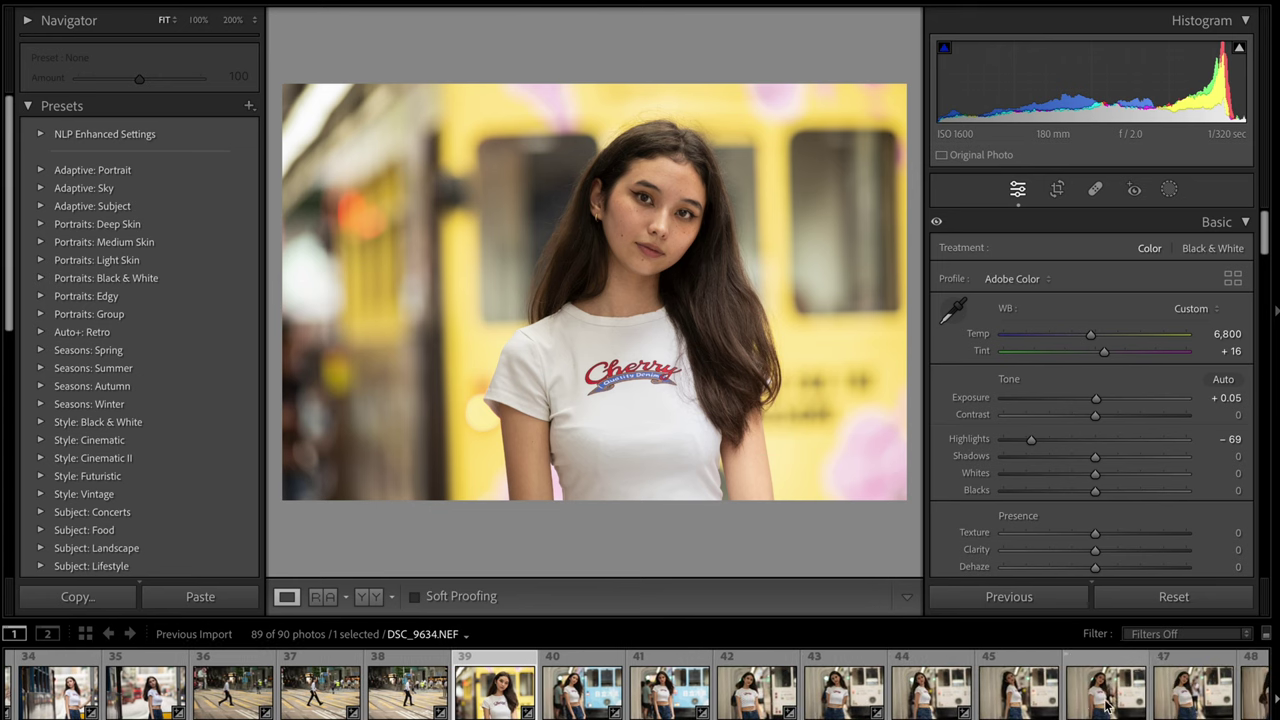
{"action": "left_click", "coordinate": [927, 708]}
Step: Set the exposure of white-tram photo 48 (DSC_9657) to +1.20
{"action": "scroll", "coordinate": [927, 708], "scroll_direction": "down", "scroll_amount": 12}
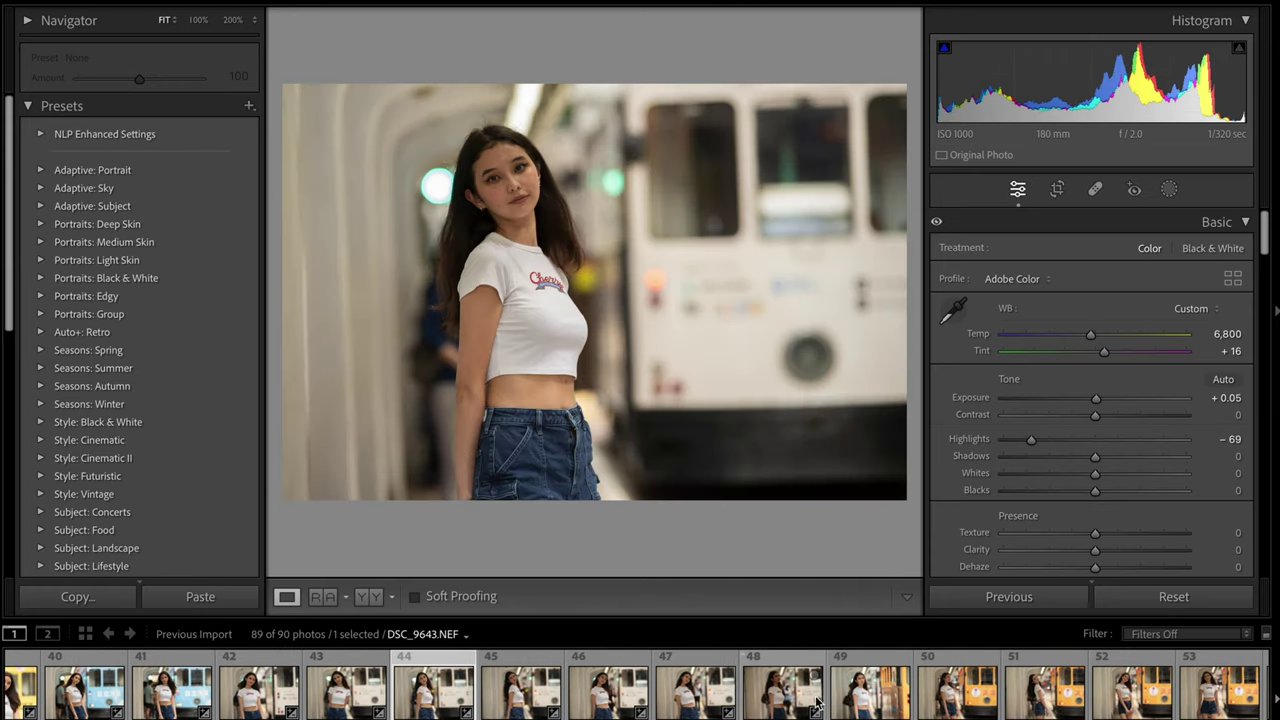
{"action": "left_click", "coordinate": [810, 705]}
{"action": "left_click", "coordinate": [1117, 400]}
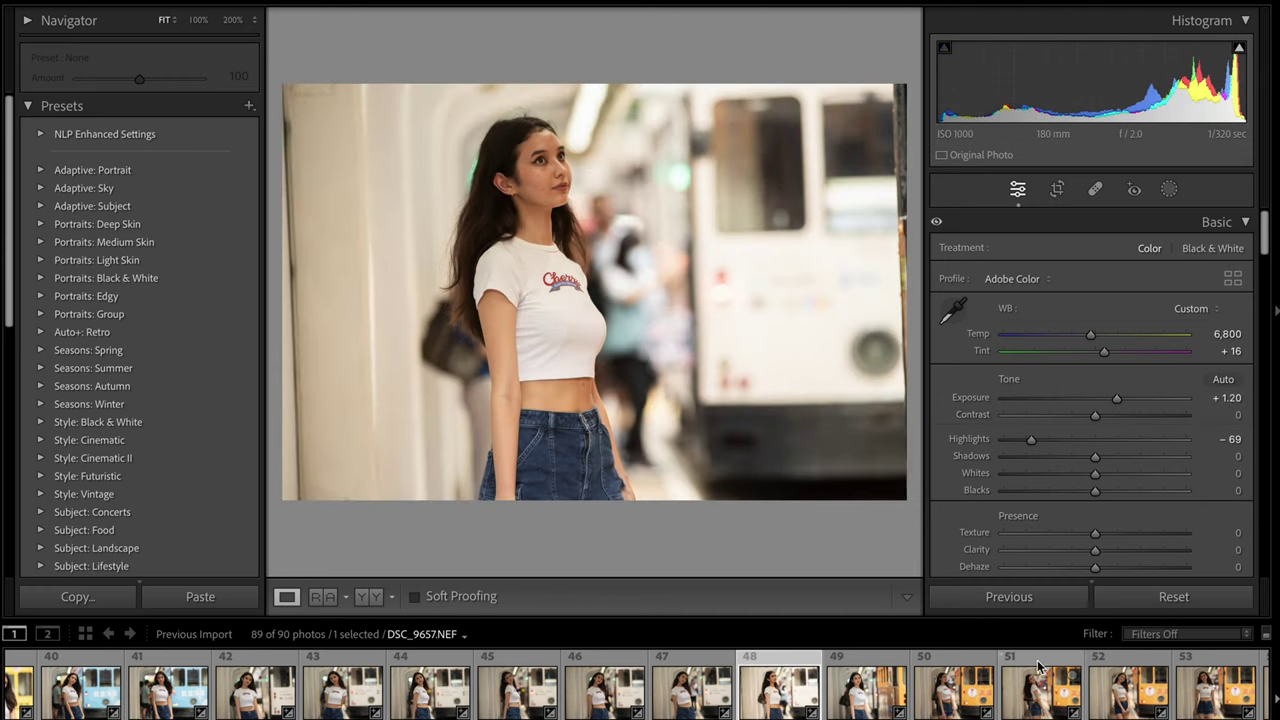
Step: Browse orange-tram photo 50 and street-railing photos 60 and 61
{"action": "scroll", "coordinate": [1018, 706], "scroll_direction": "down", "scroll_amount": 2}
{"action": "left_click", "coordinate": [860, 700]}
{"action": "scroll", "coordinate": [858, 698], "scroll_direction": "down", "scroll_amount": 4}
{"action": "scroll", "coordinate": [858, 698], "scroll_direction": "down", "scroll_amount": 8}
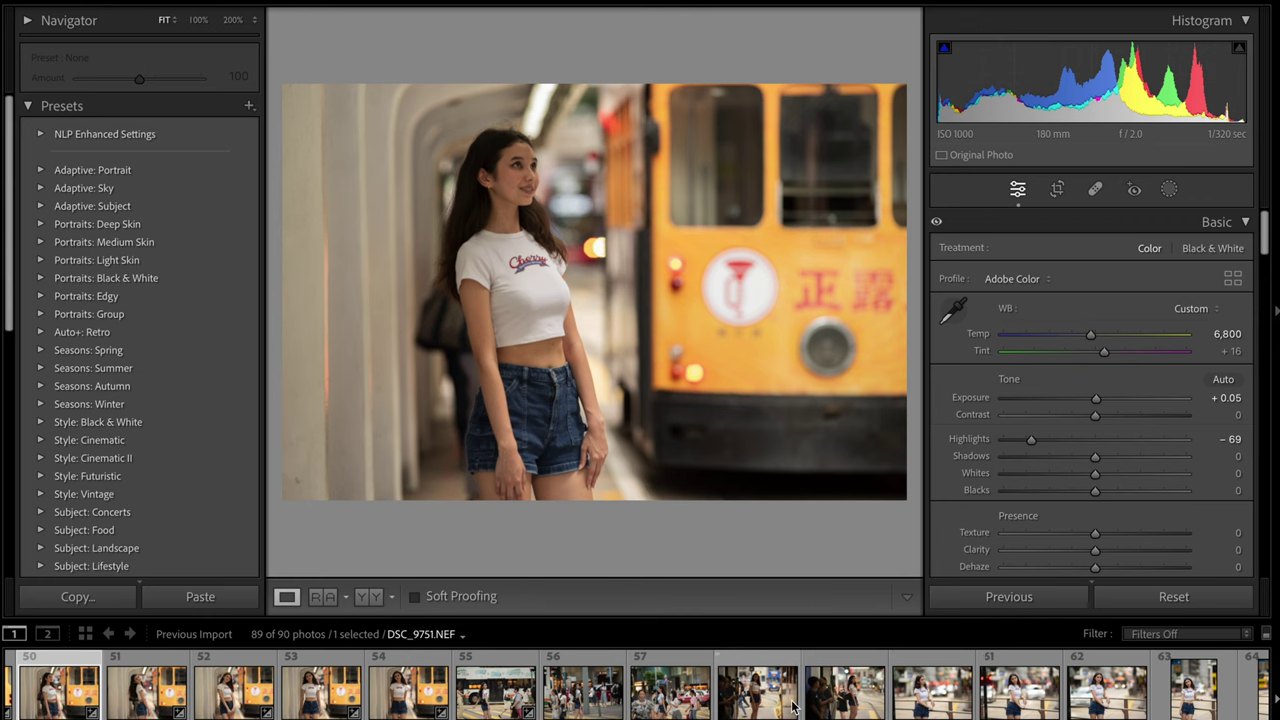
{"action": "left_click", "coordinate": [965, 706]}
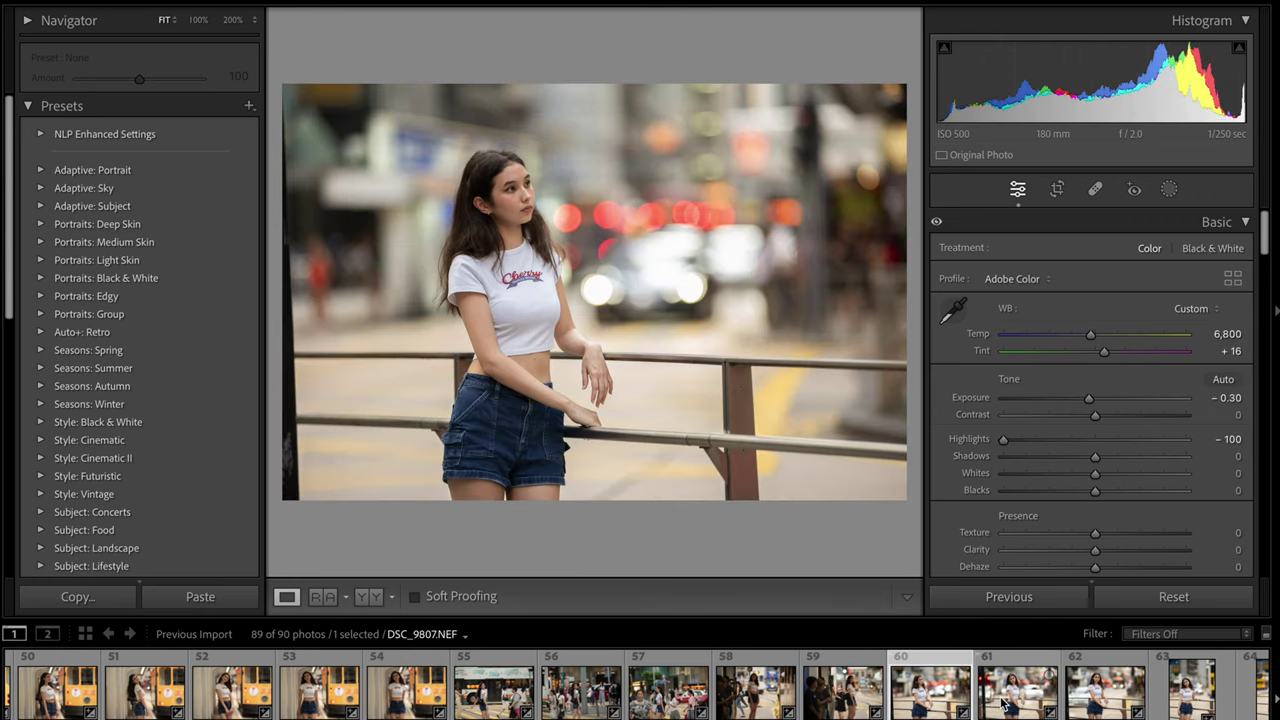
{"action": "left_click", "coordinate": [1003, 703]}
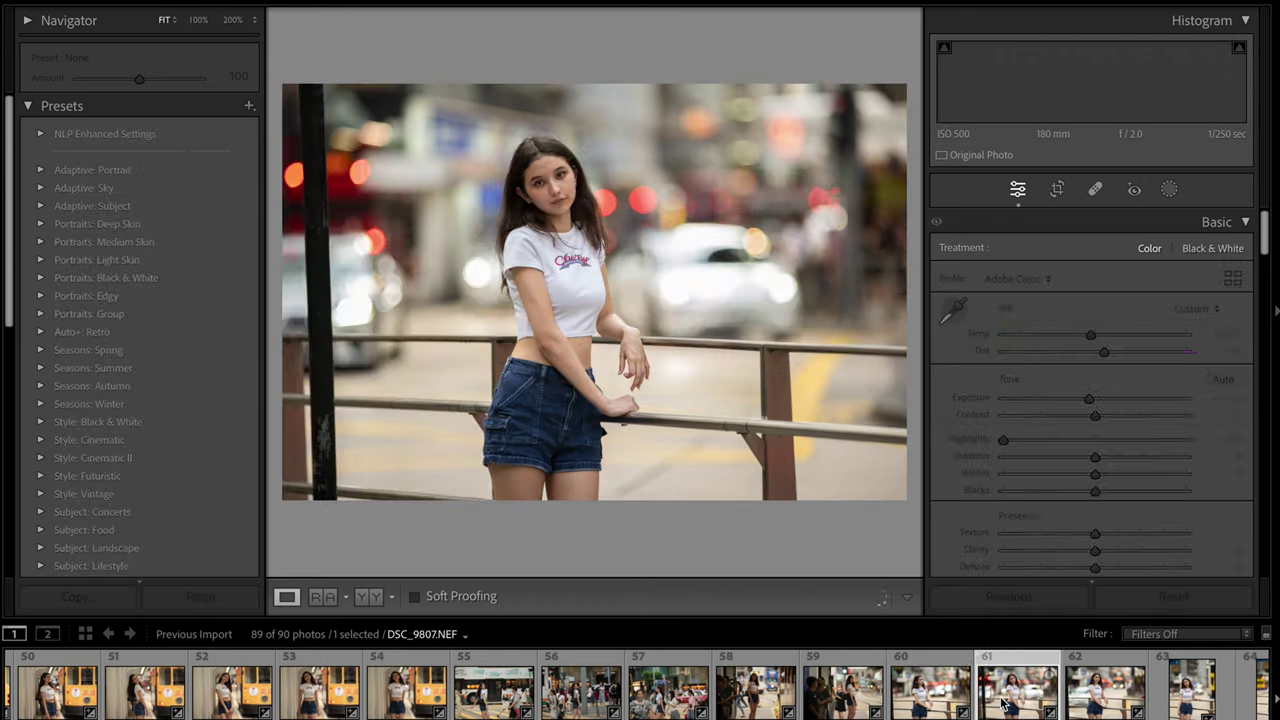
Step: Open railing photo 62 (DSC_9811), and examine the area around the face and the background lights at 100%
{"action": "left_click", "coordinate": [1093, 705]}
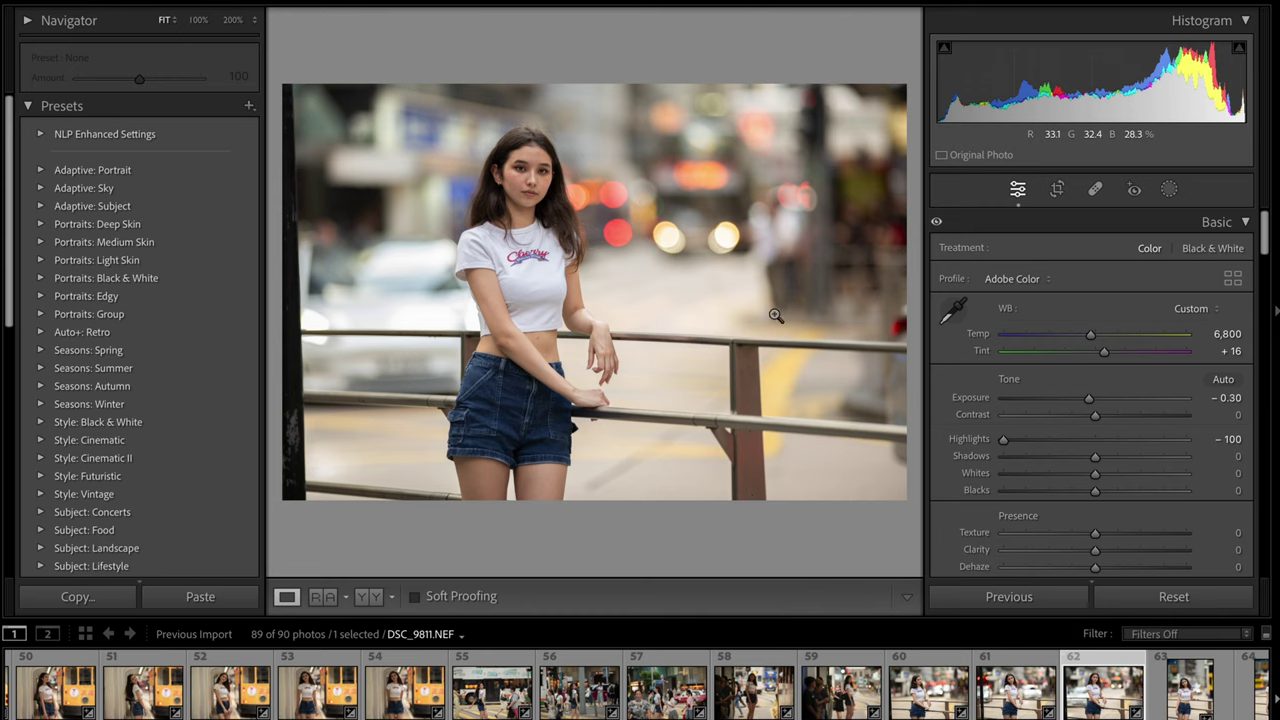
{"action": "left_click", "coordinate": [674, 216]}
{"action": "left_click_drag", "start_coordinate": [660, 214], "coordinate": [729, 251]}
{"action": "left_click", "coordinate": [735, 241]}
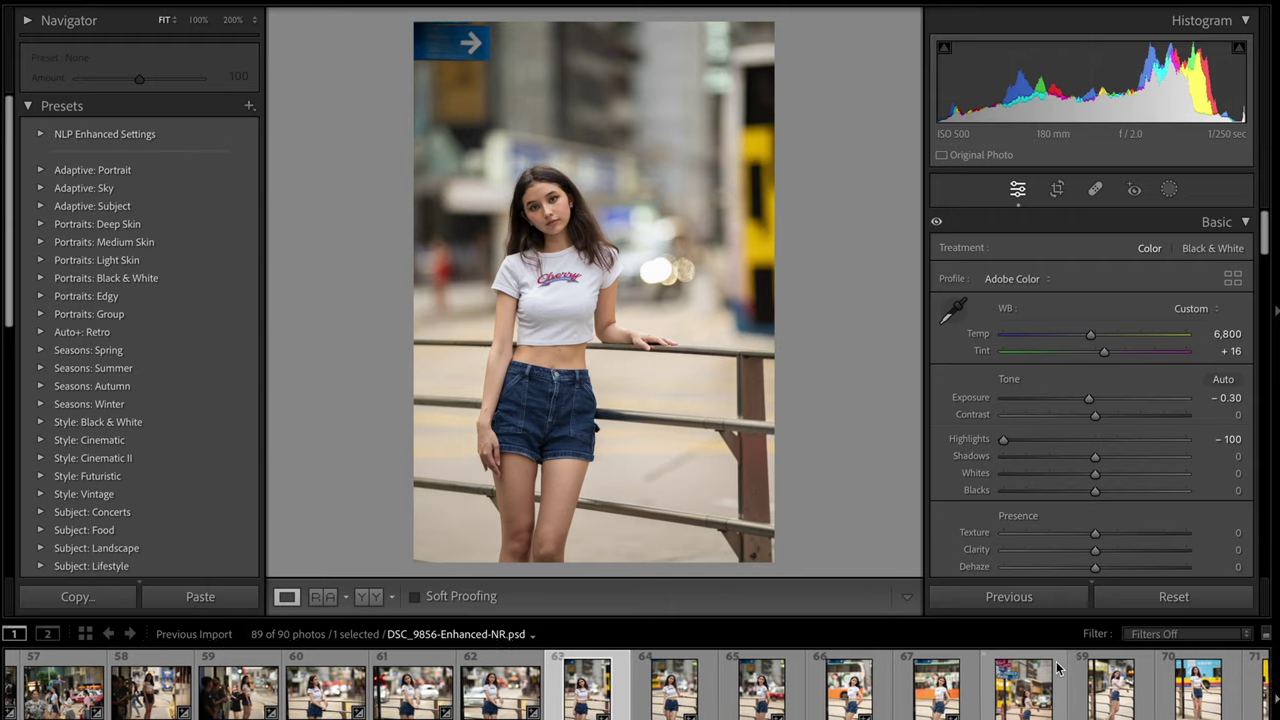
Step: Open signpost photo 68 (DSC_9856-Enhanced-NR.psd), and examine the model's face at 100%
{"action": "left_click", "coordinate": [1021, 688]}
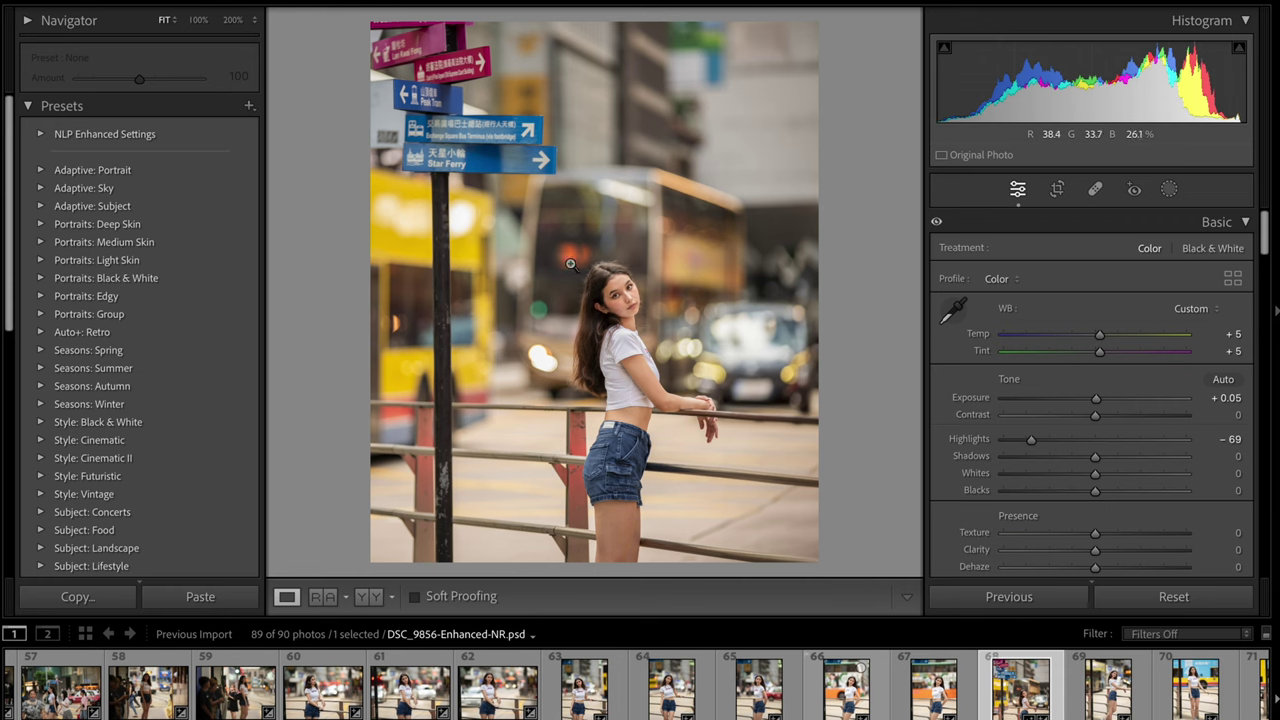
{"action": "left_click", "coordinate": [642, 280]}
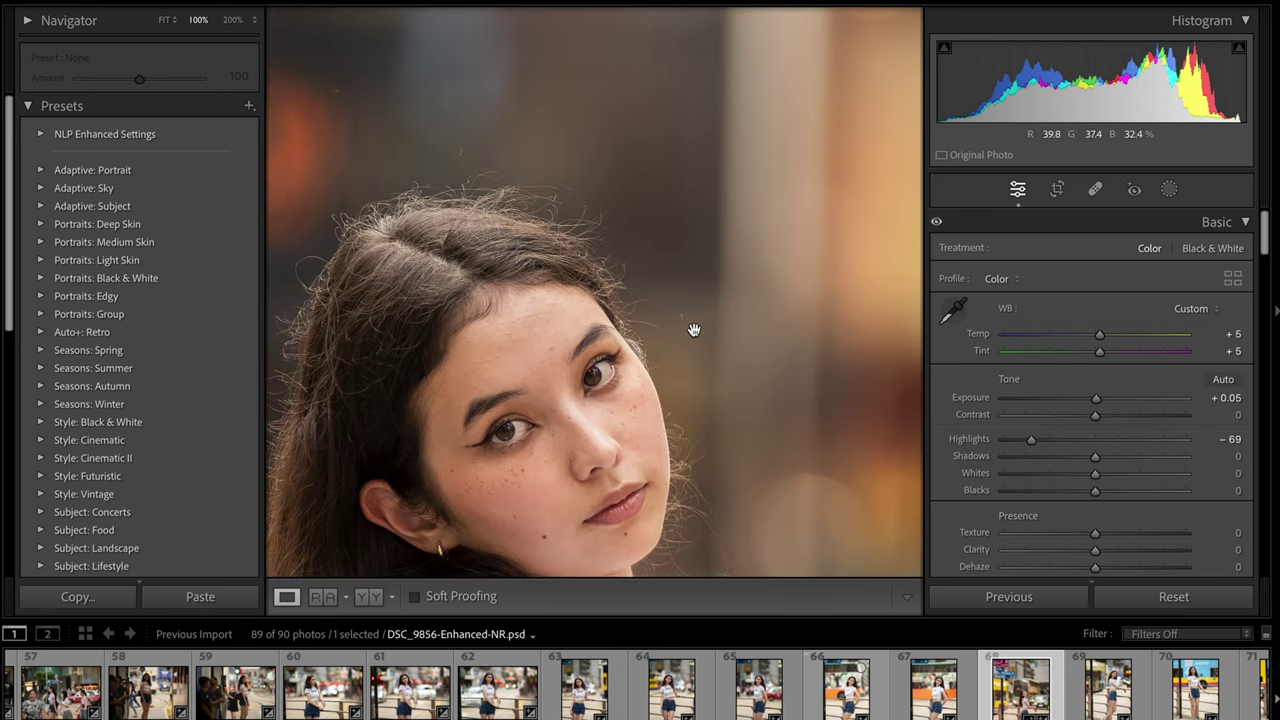
{"action": "left_click_drag", "start_coordinate": [682, 356], "coordinate": [700, 263]}
{"action": "left_click", "coordinate": [710, 305]}
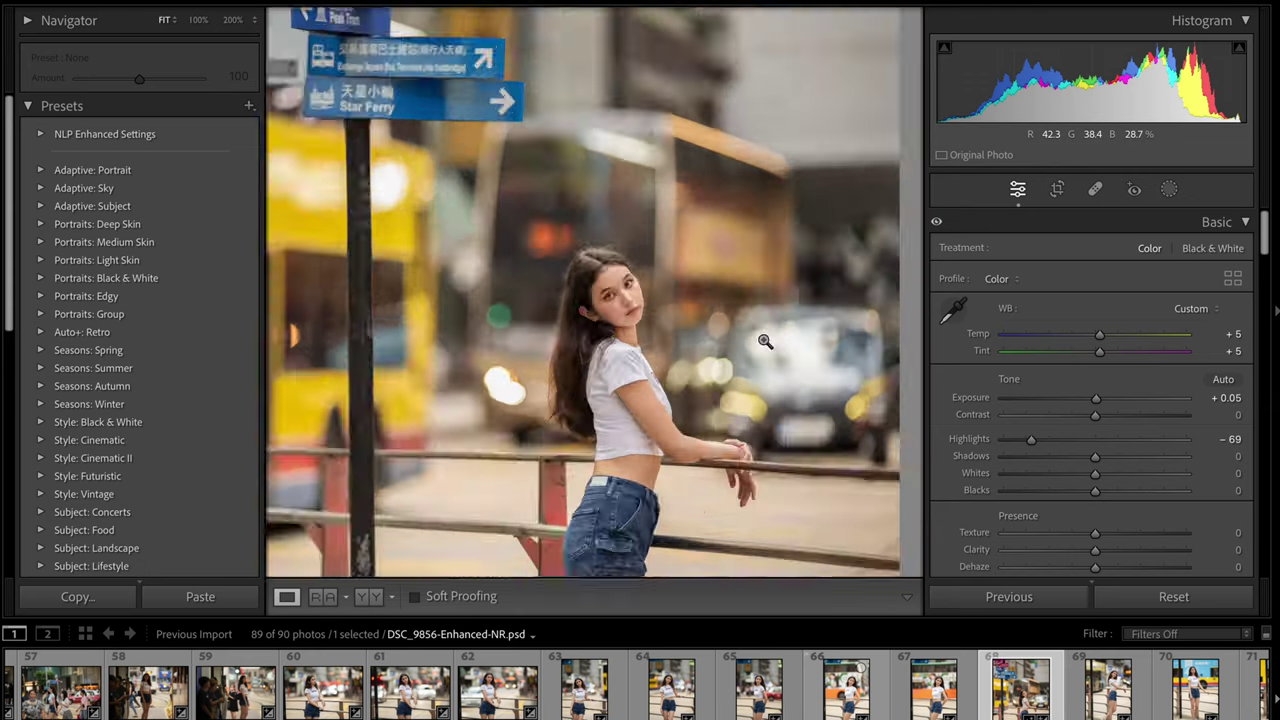
Step: Pan across the blurred traffic and surroundings of signpost photo 68 at 100%, and return to the fitted view
{"action": "left_click", "coordinate": [770, 358]}
{"action": "left_click_drag", "start_coordinate": [655, 391], "coordinate": [897, 373]}
{"action": "left_click_drag", "start_coordinate": [502, 324], "coordinate": [677, 137]}
{"action": "left_click_drag", "start_coordinate": [638, 191], "coordinate": [677, 312]}
{"action": "left_click", "coordinate": [677, 312]}
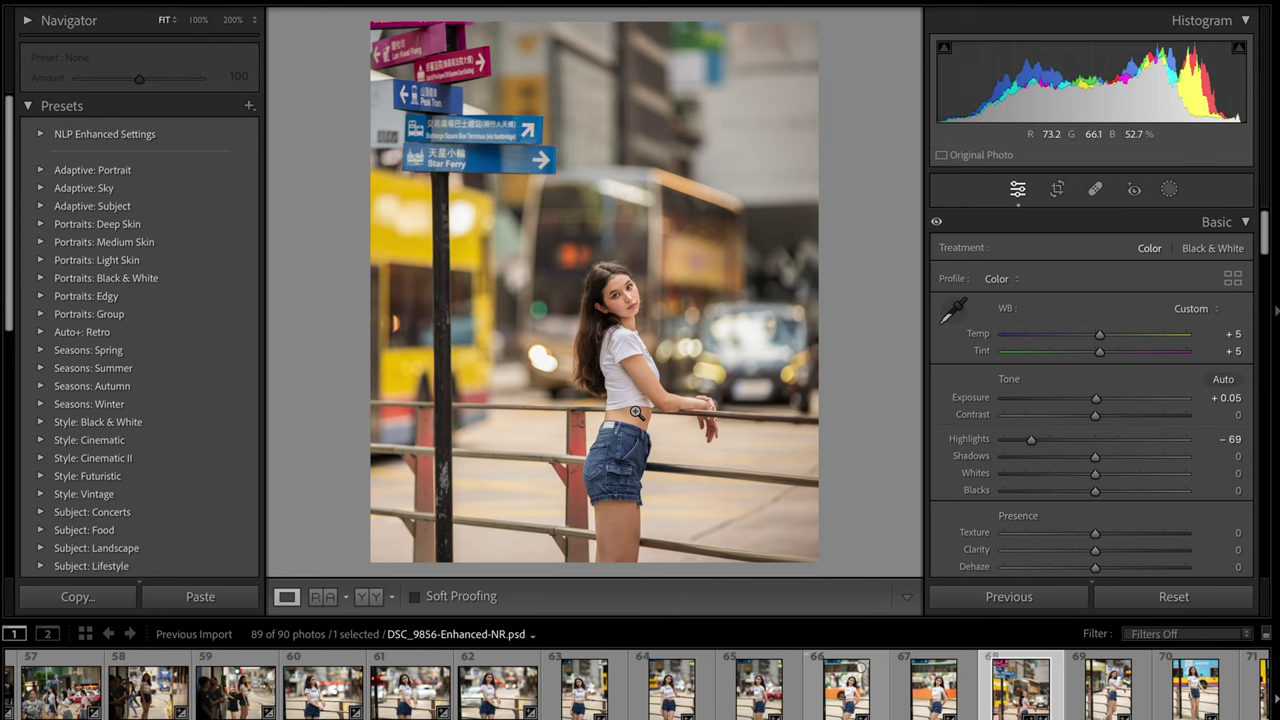
Step: Open motion-blur photo 74 (DSC_0071) with the red bus, and check the model's face at 100%
{"action": "scroll", "coordinate": [637, 685], "scroll_direction": "right", "scroll_amount": 1}
{"action": "scroll", "coordinate": [907, 698], "scroll_direction": "right", "scroll_amount": 5}
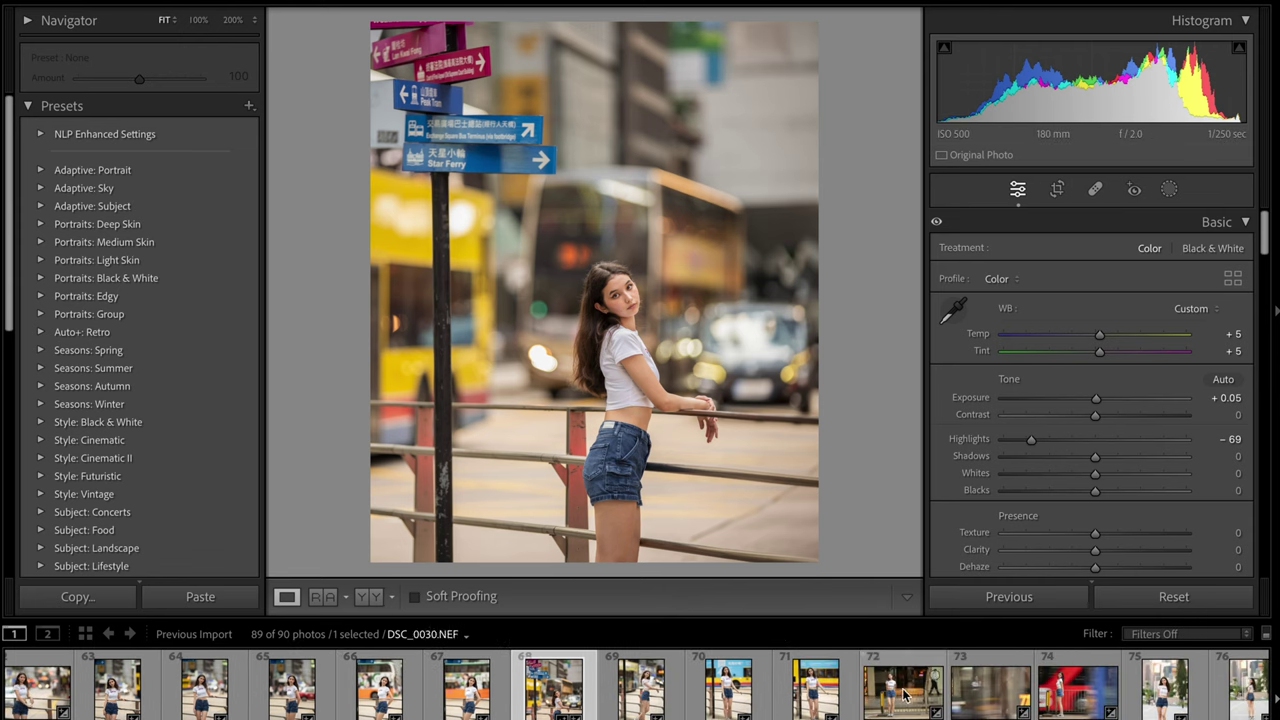
{"action": "left_click", "coordinate": [1072, 704]}
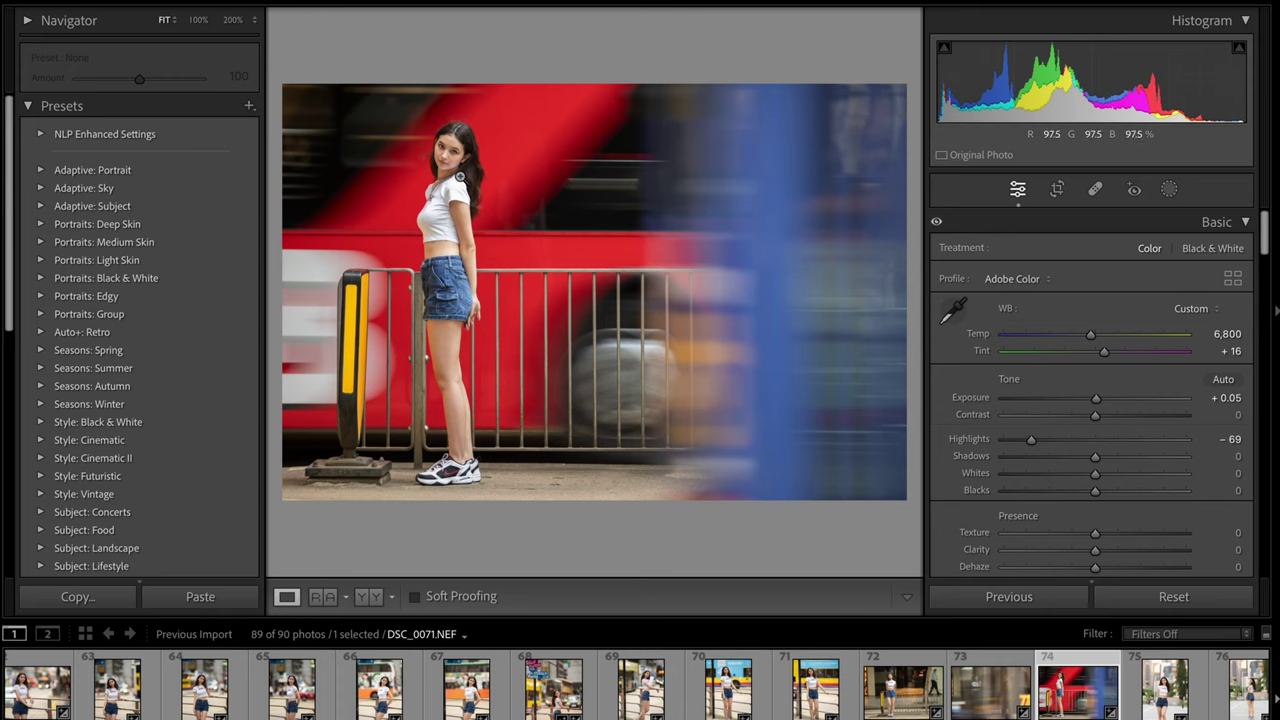
{"action": "left_click", "coordinate": [455, 155]}
{"action": "left_click", "coordinate": [527, 144]}
Step: Browse the vertical full-length plaza photos 75, 76 and 77
{"action": "scroll", "coordinate": [893, 697], "scroll_direction": "down", "scroll_amount": 5}
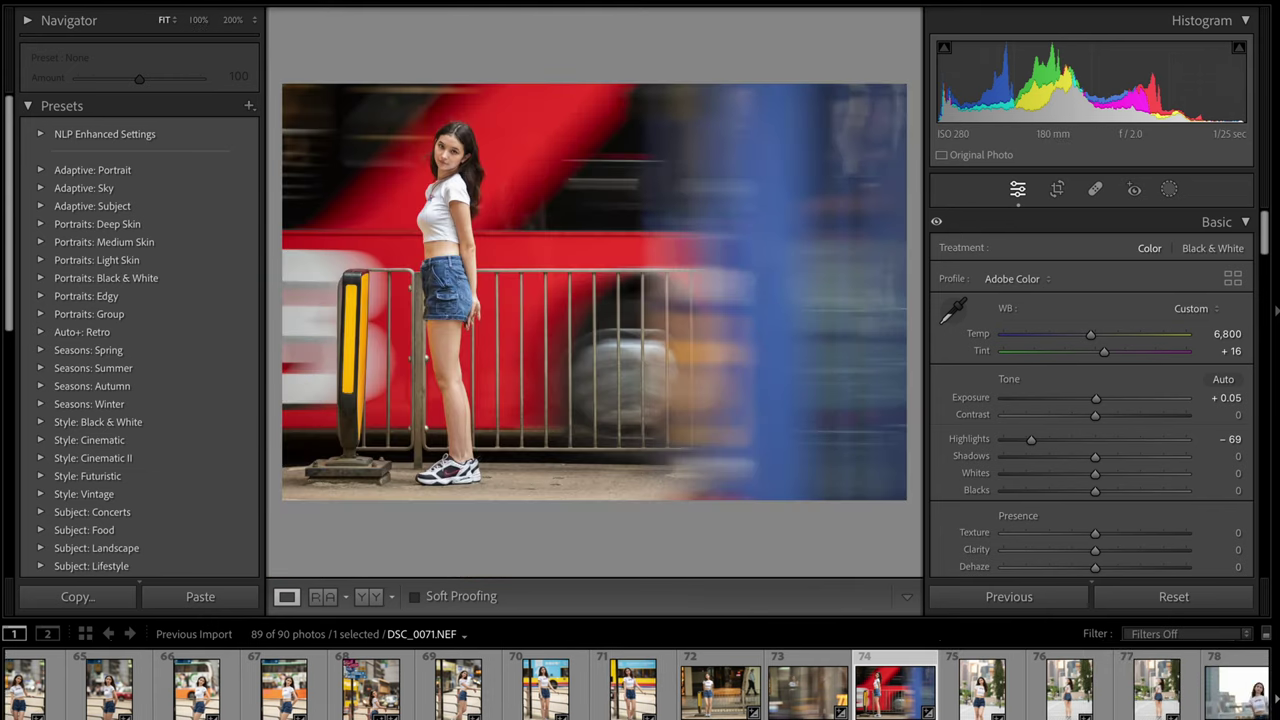
{"action": "left_click", "coordinate": [891, 696]}
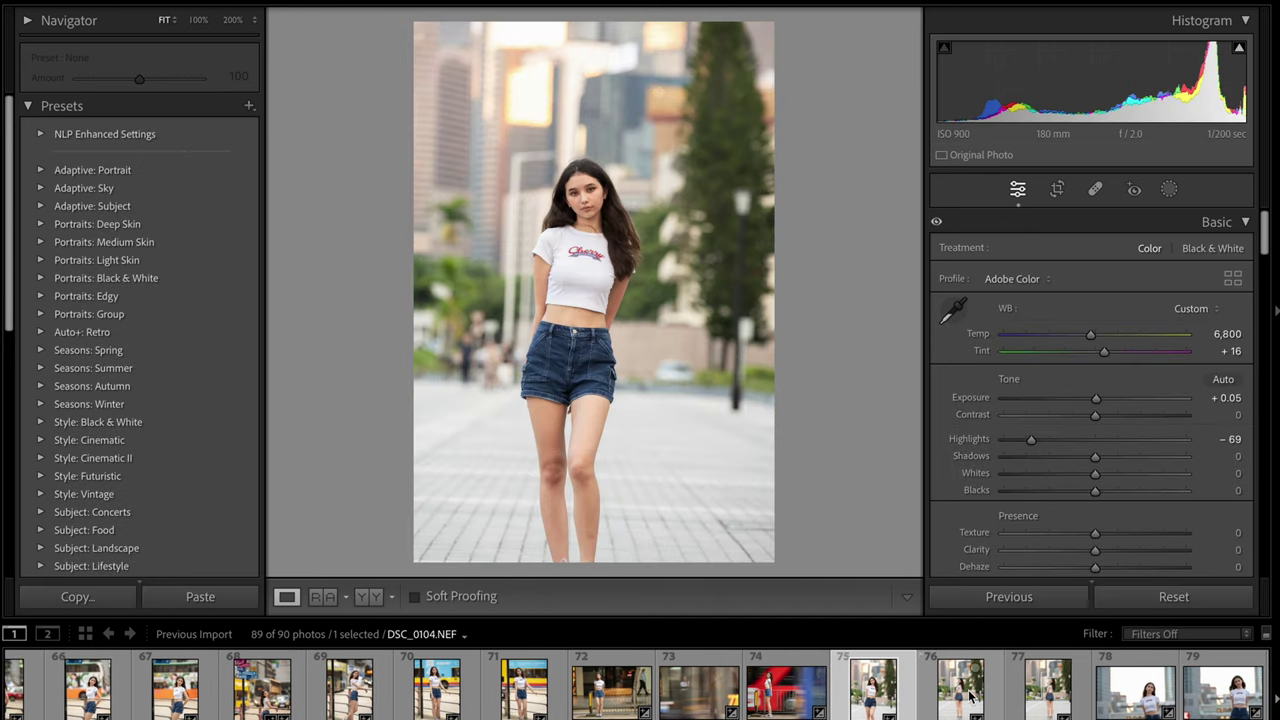
{"action": "left_click", "coordinate": [970, 697]}
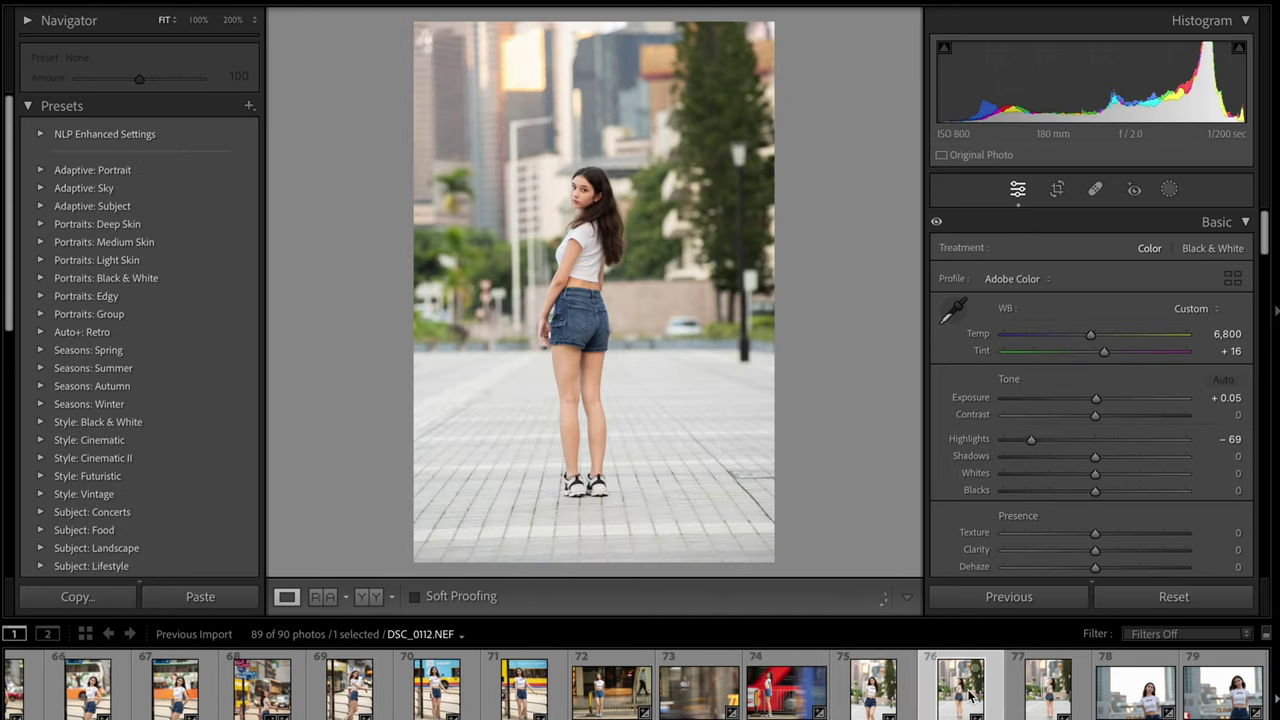
{"action": "left_click", "coordinate": [1020, 696]}
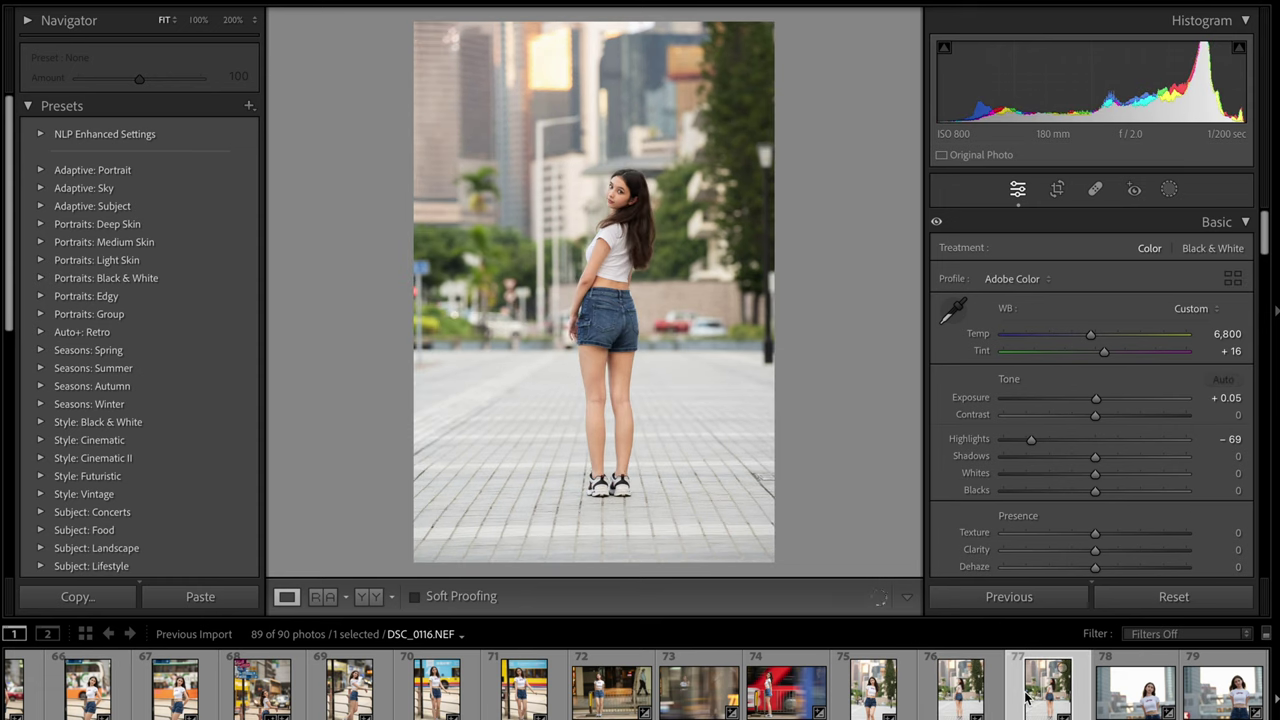
Step: Inspect the model's face and the background blur in plaza photo 77 (DSC_0116) at 100%
{"action": "left_click", "coordinate": [605, 188]}
{"action": "left_click", "coordinate": [608, 285]}
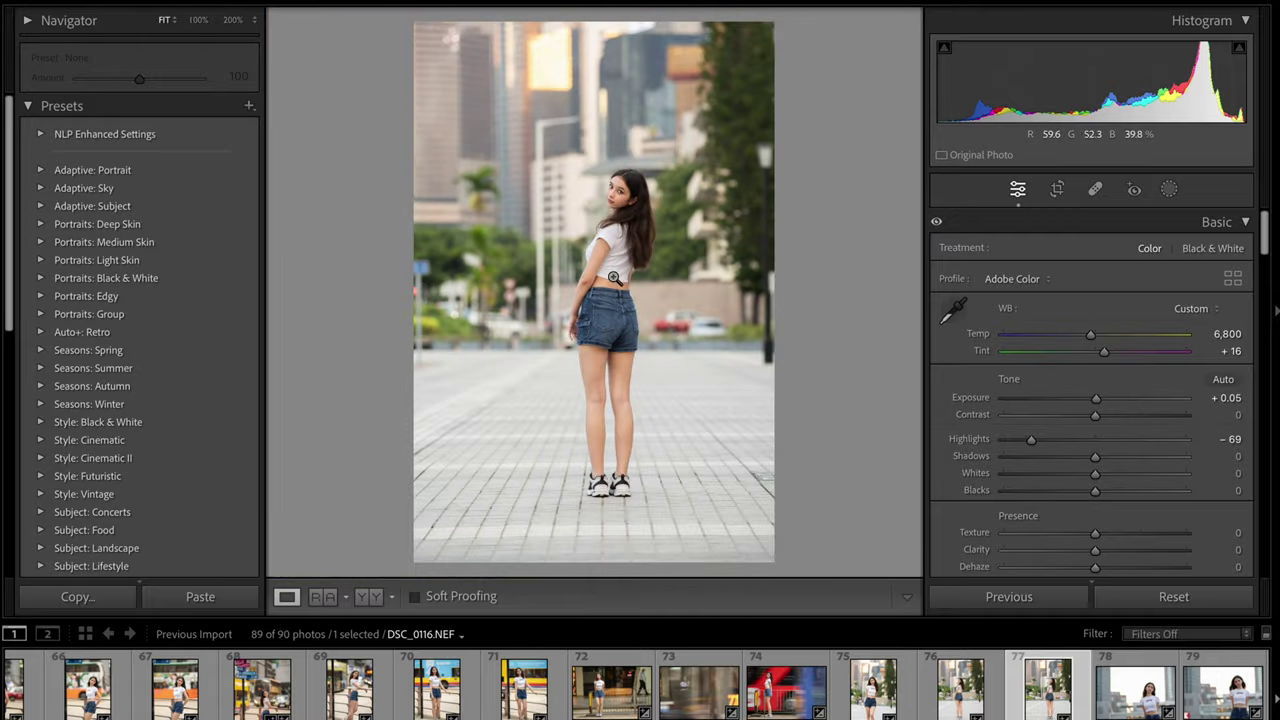
{"action": "left_click", "coordinate": [601, 206]}
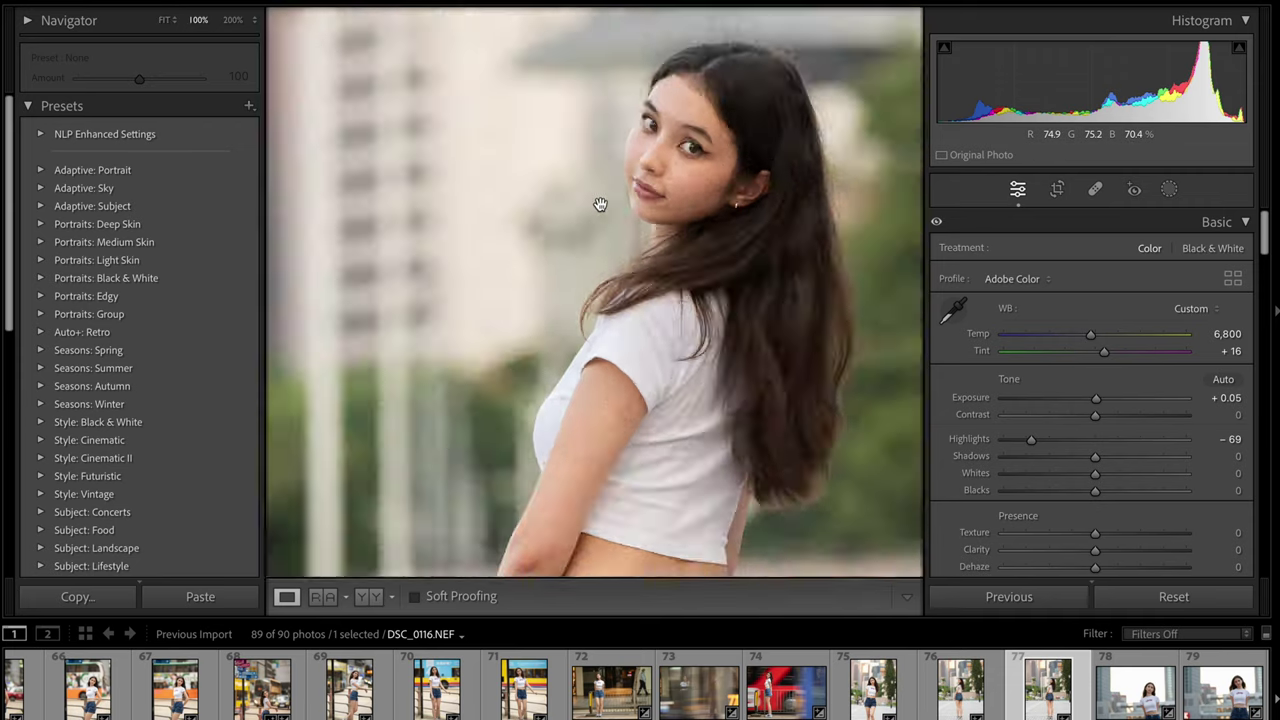
{"action": "left_click", "coordinate": [567, 173]}
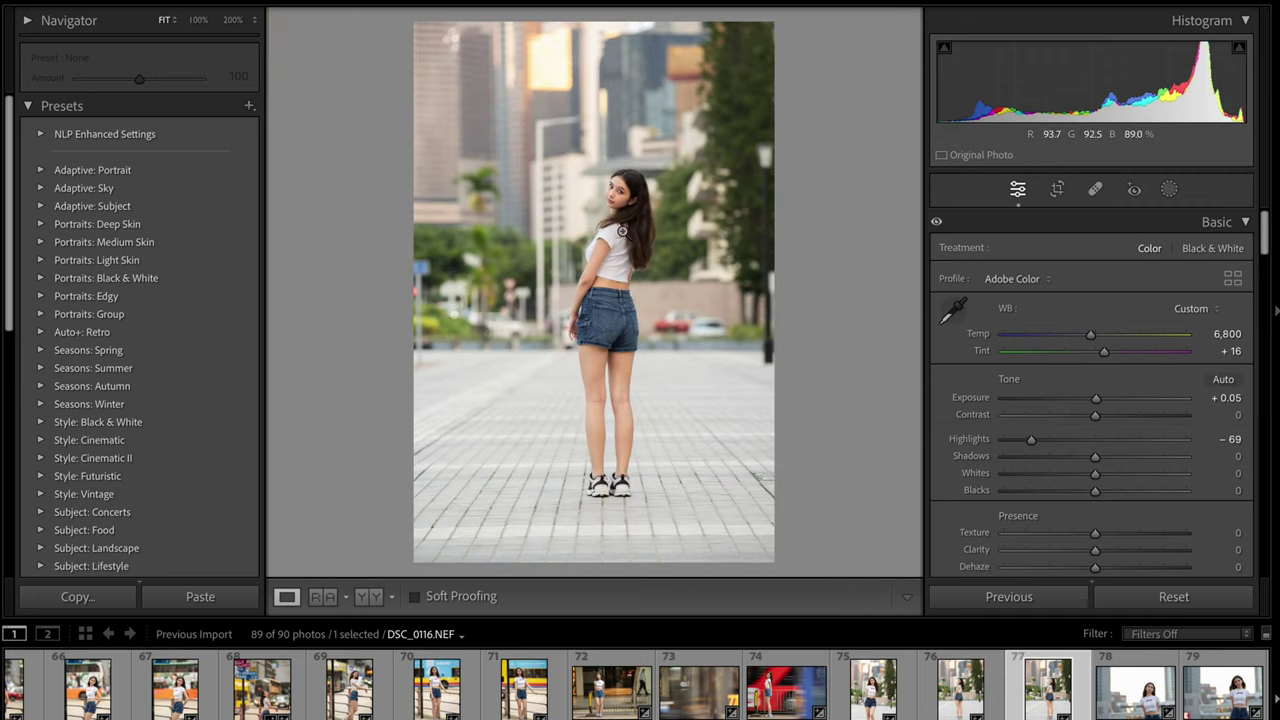
Step: Compare plaza photo 77 with skyline photo 78, view photos 79 and 82, and go back to photo 79
{"action": "left_click", "coordinate": [1124, 690]}
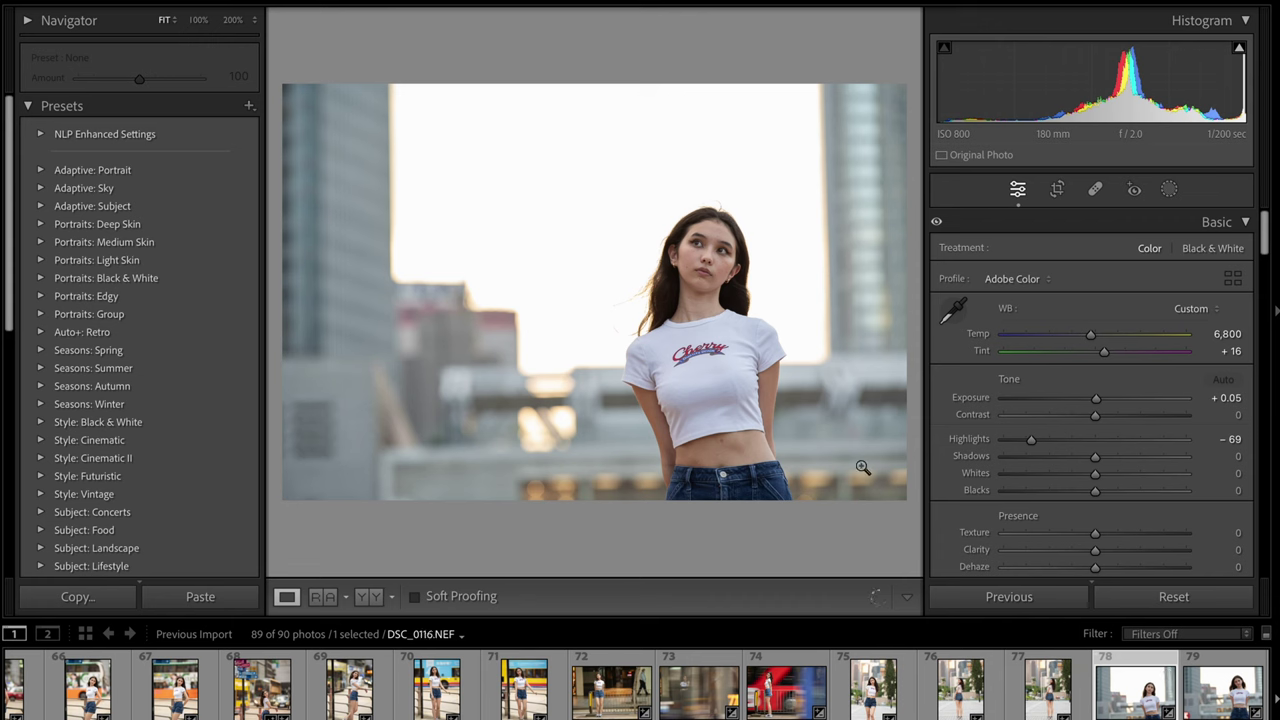
{"action": "left_click", "coordinate": [1040, 708]}
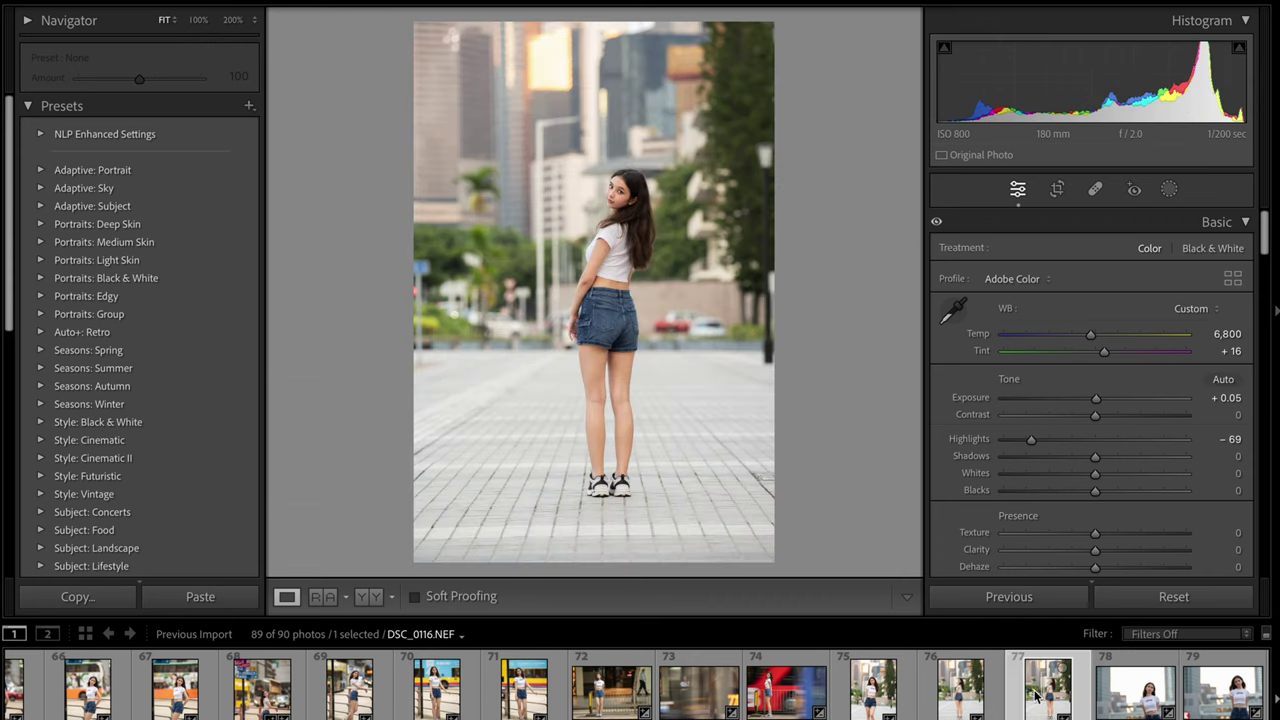
{"action": "left_click", "coordinate": [1140, 700]}
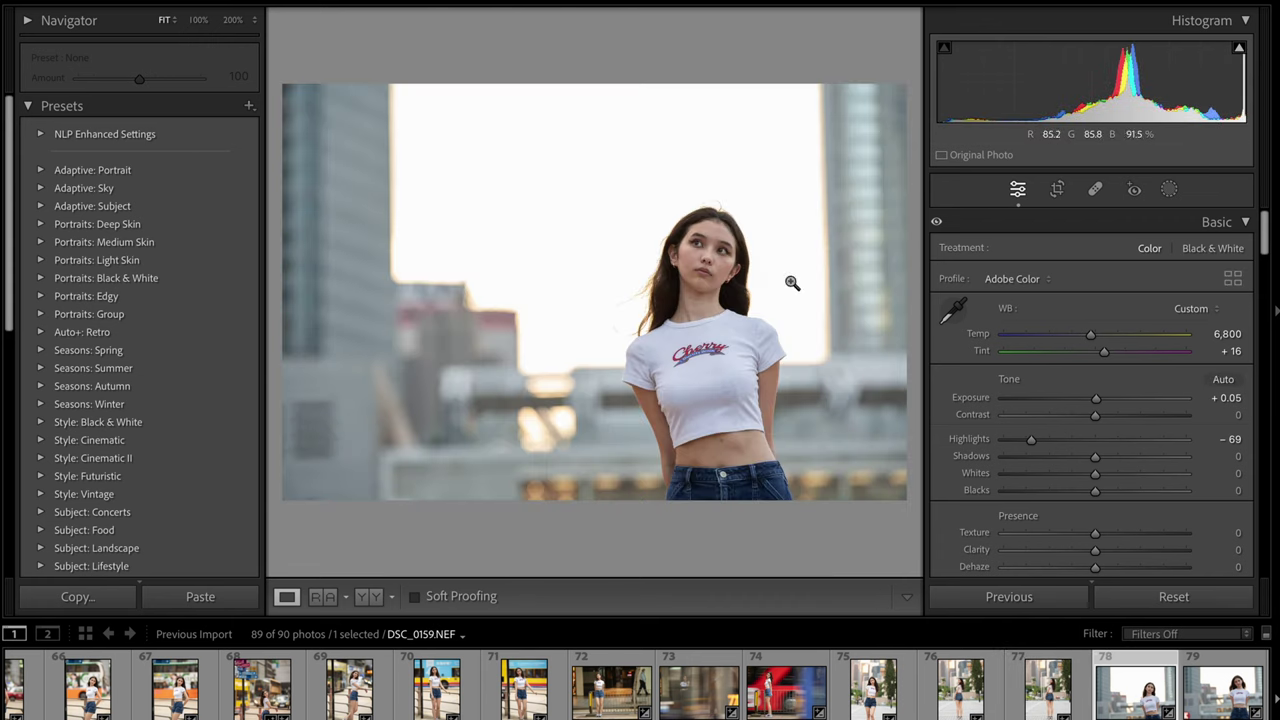
{"action": "left_click", "coordinate": [1205, 698]}
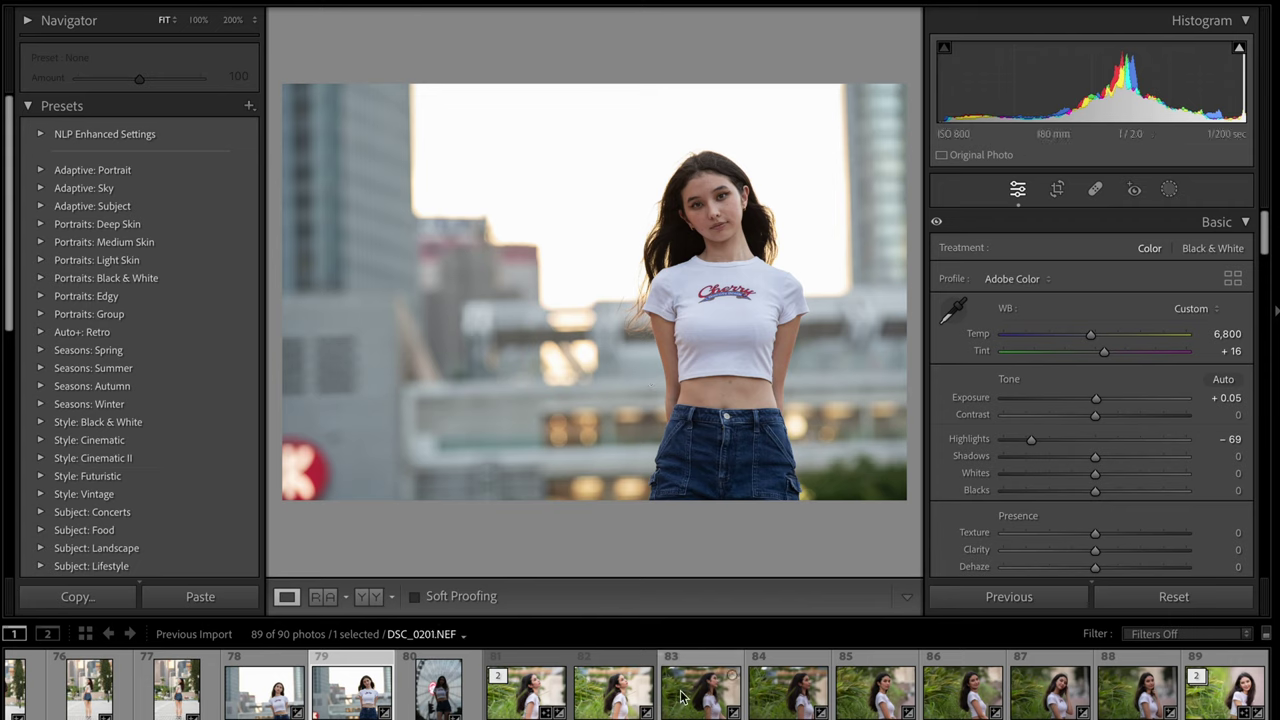
{"action": "left_click", "coordinate": [615, 700]}
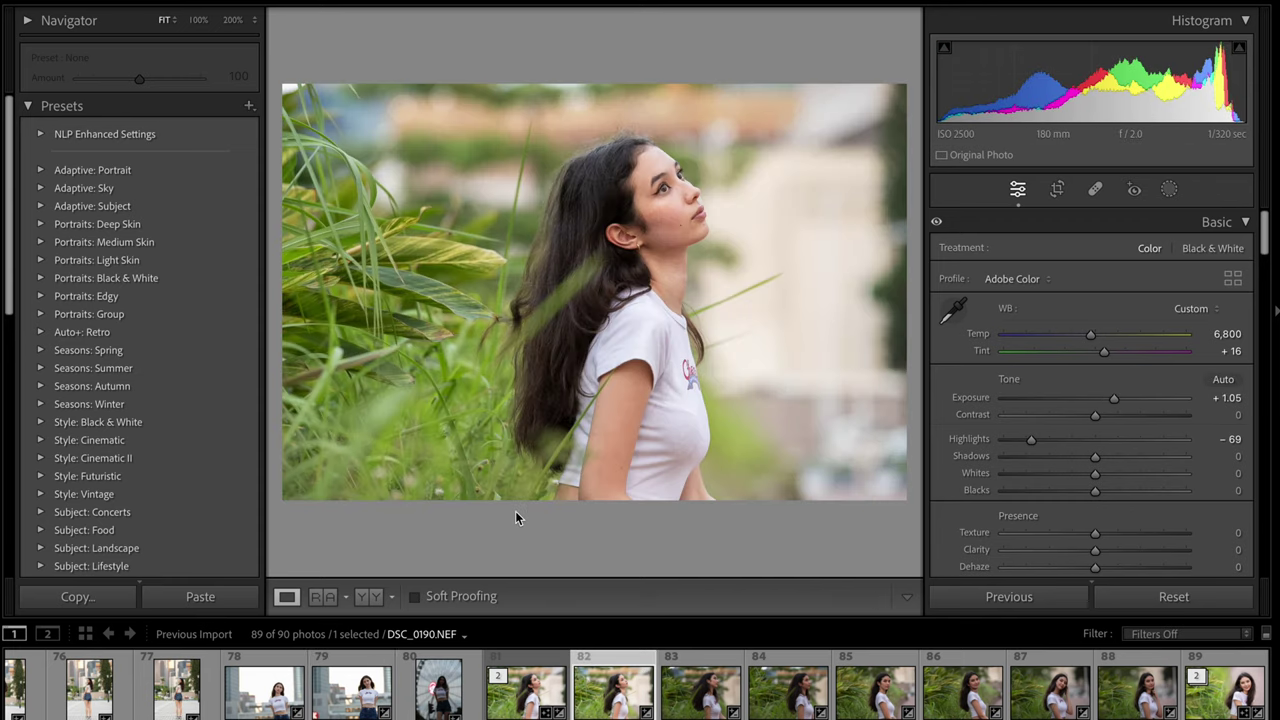
{"action": "left_click", "coordinate": [330, 697]}
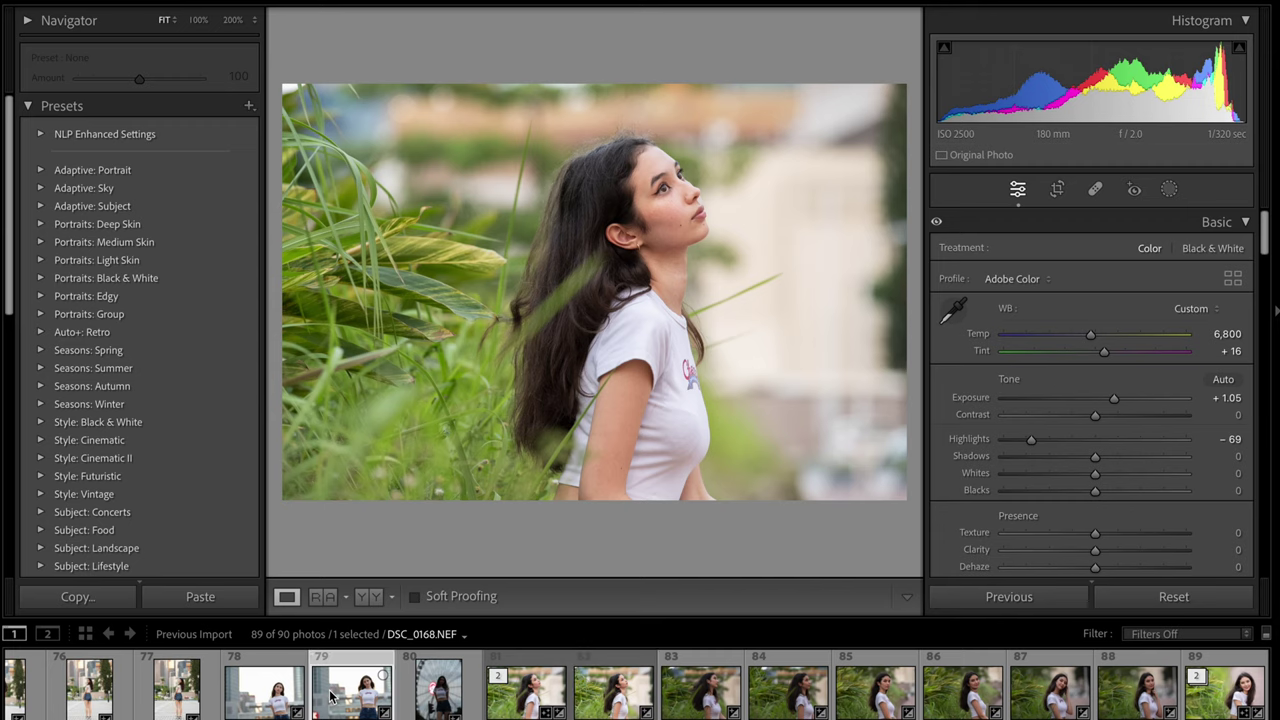
Step: Open noise-reduced photo 81 (DSC_0190-Enhanced-NR) of the model in profile and inspect her face at 100%
{"action": "left_click", "coordinate": [612, 690]}
{"action": "left_click", "coordinate": [533, 705]}
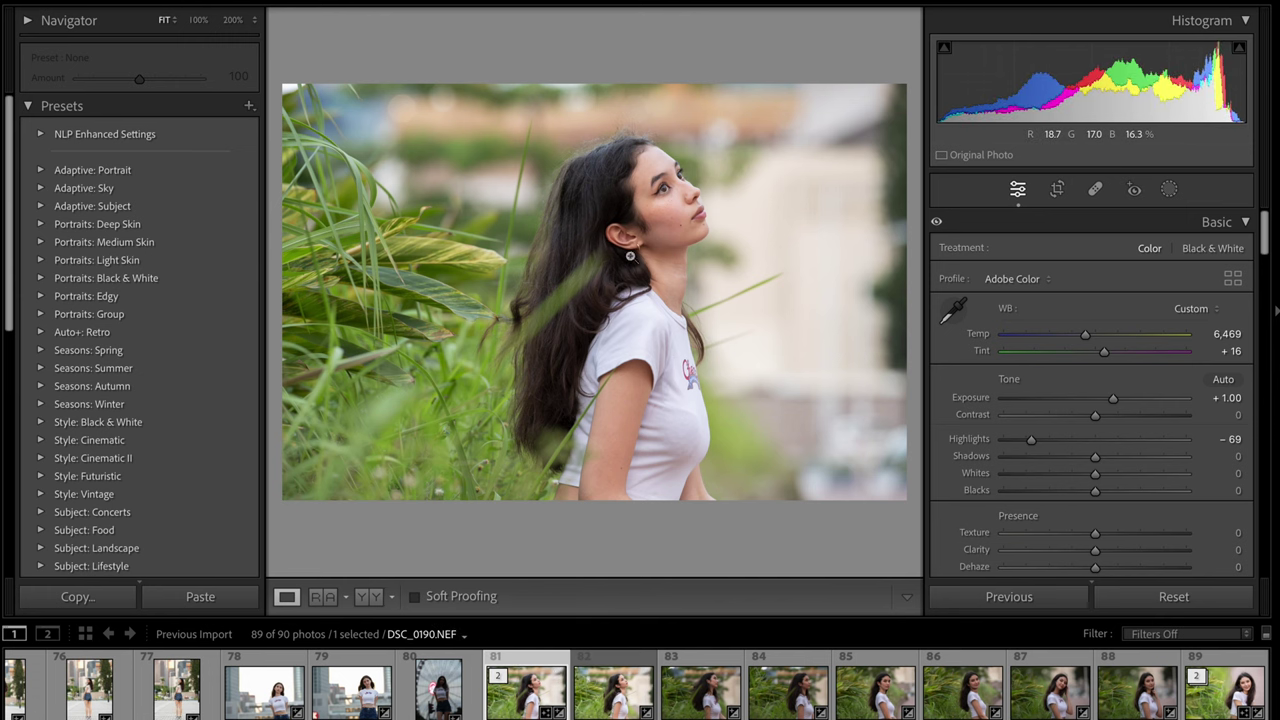
{"action": "left_click", "coordinate": [662, 195]}
{"action": "left_click_drag", "start_coordinate": [693, 293], "coordinate": [564, 367]}
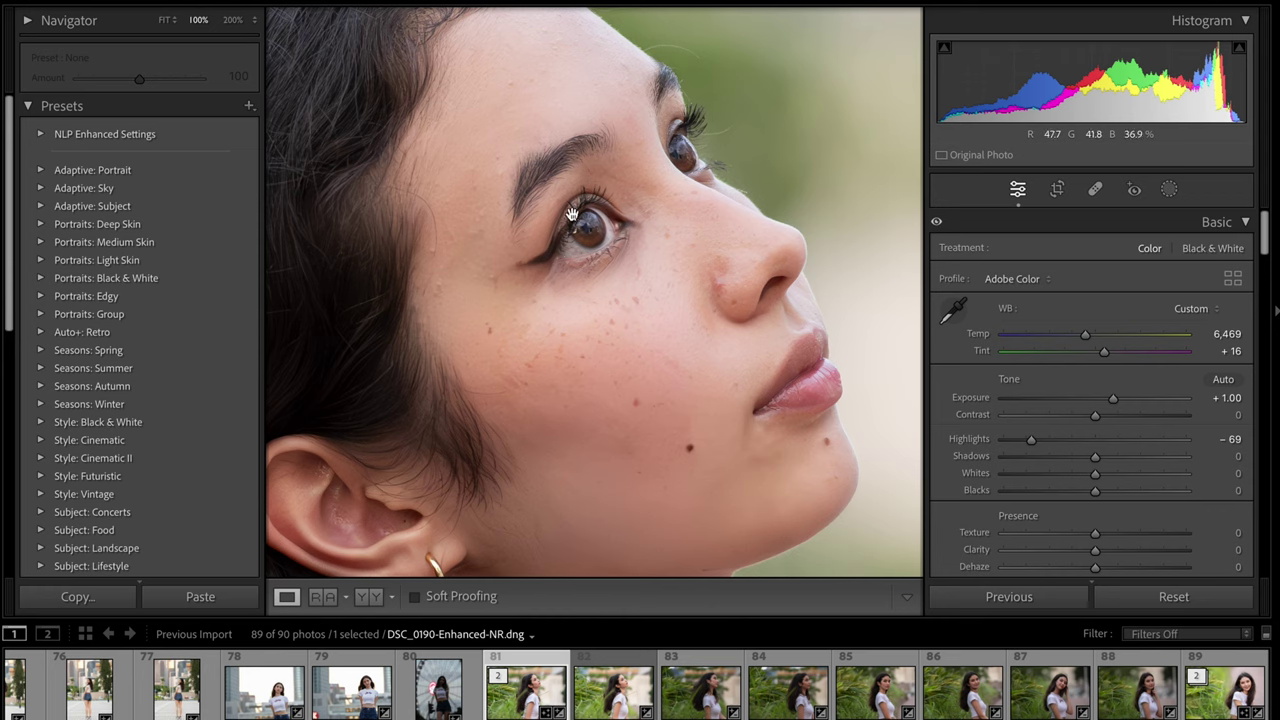
{"action": "left_click", "coordinate": [640, 314]}
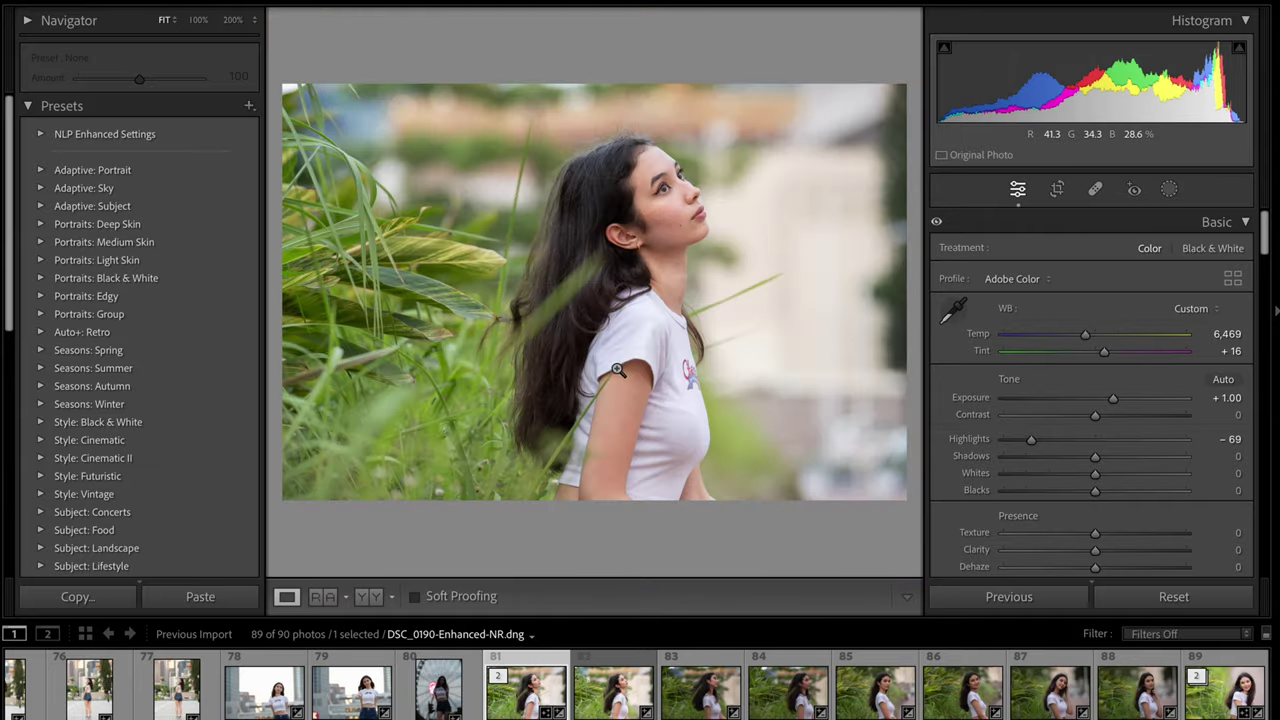
Step: View unprocessed photo 82 (DSC_0190), return to noise-reduced photo 81, and examine the eyes, skin and lips at 100%
{"action": "left_click", "coordinate": [614, 690]}
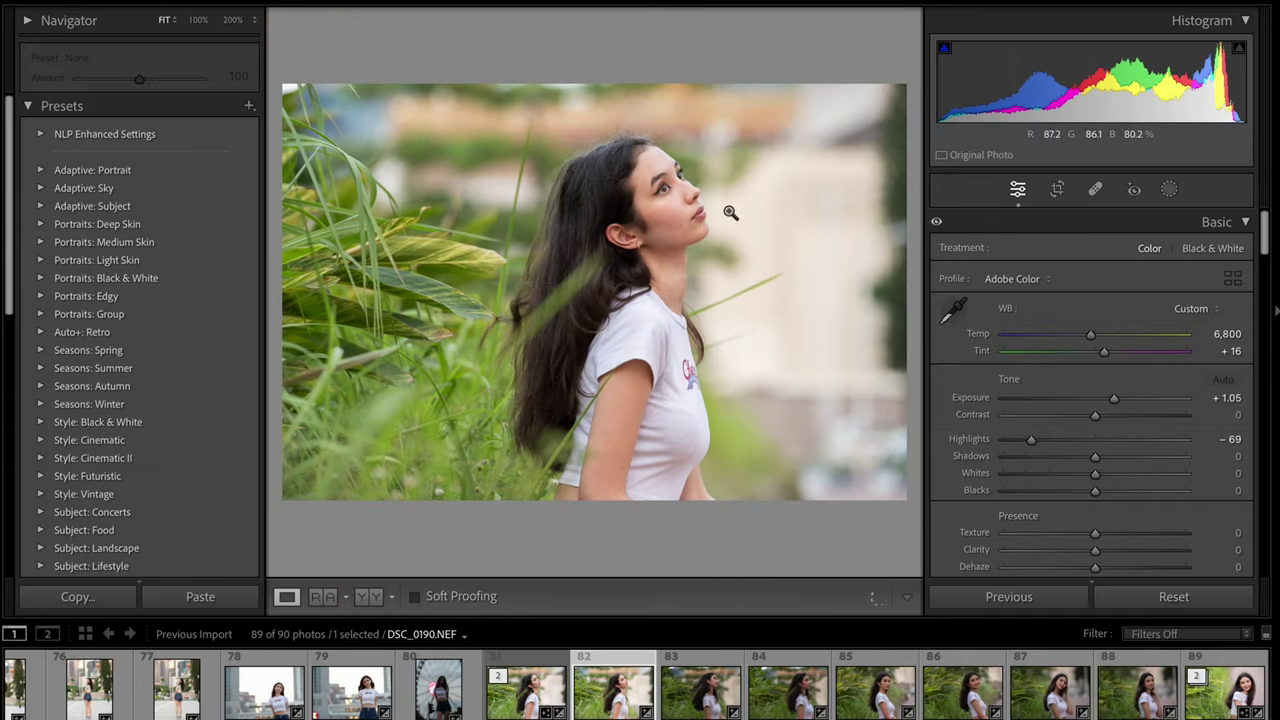
{"action": "key", "text": "Left"}
{"action": "left_click", "coordinate": [692, 297]}
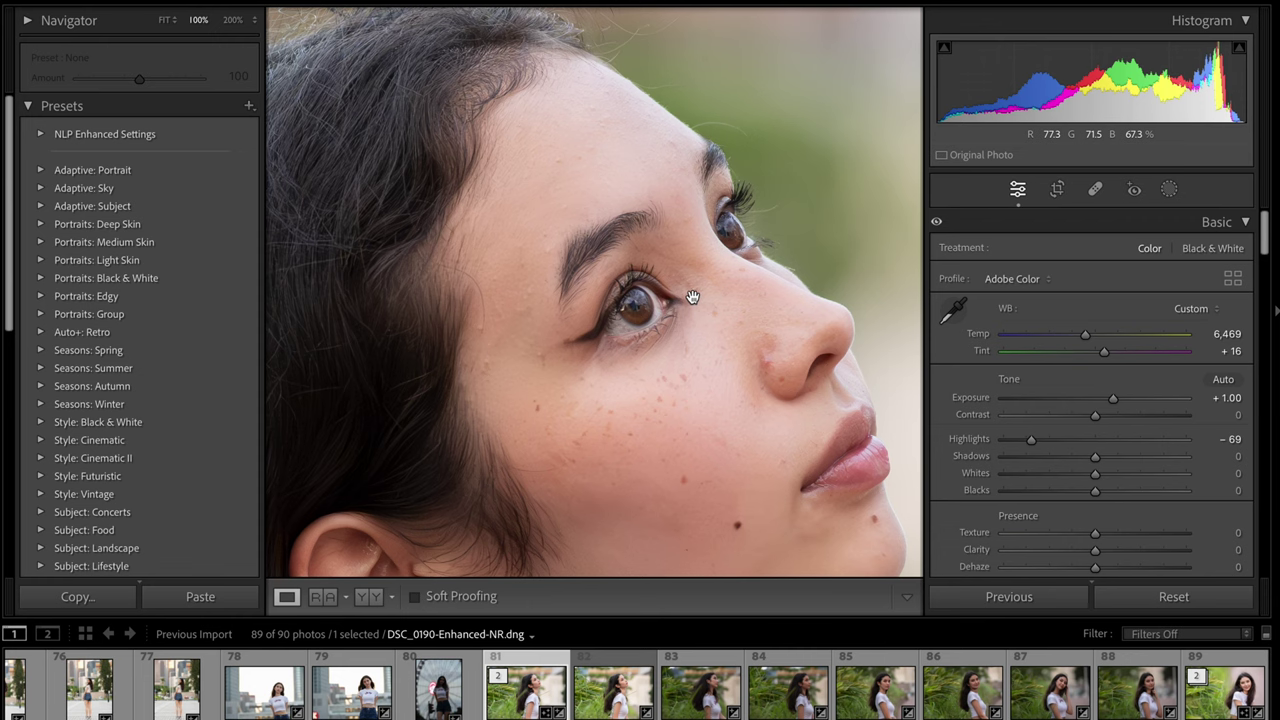
{"action": "left_click_drag", "start_coordinate": [692, 297], "coordinate": [652, 242]}
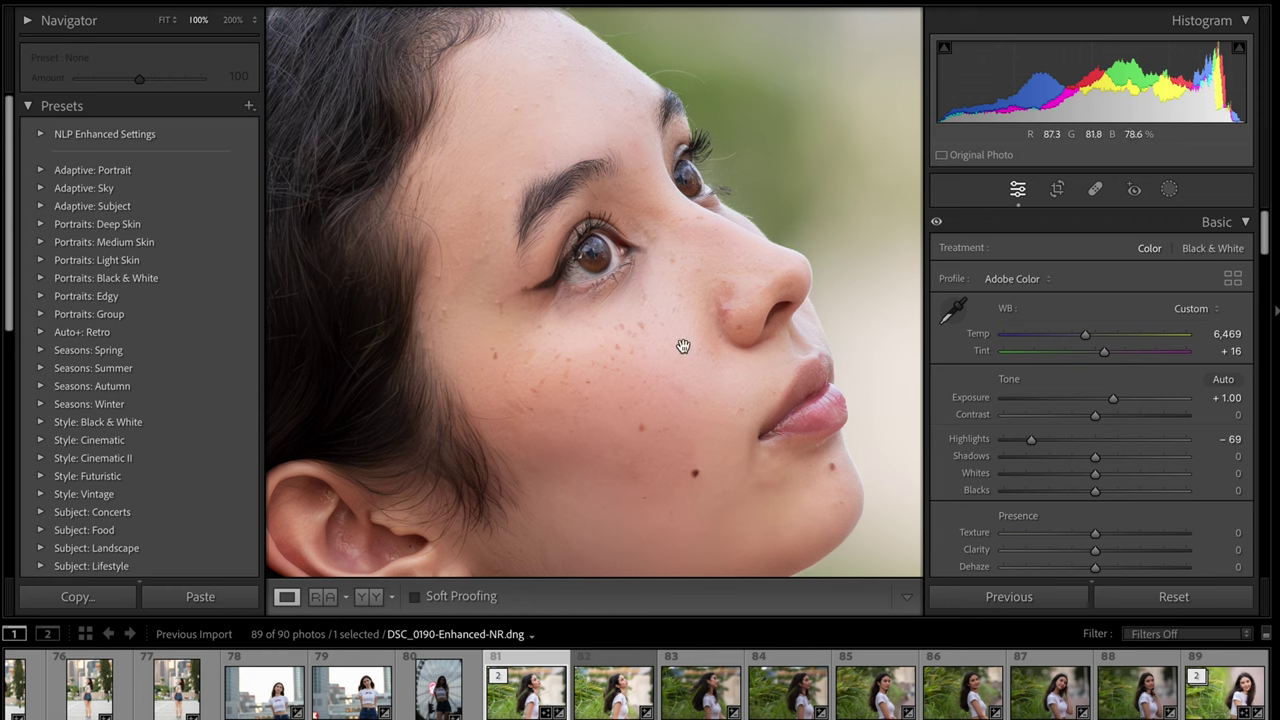
{"action": "left_click_drag", "start_coordinate": [638, 230], "coordinate": [641, 224]}
{"action": "left_click", "coordinate": [641, 224]}
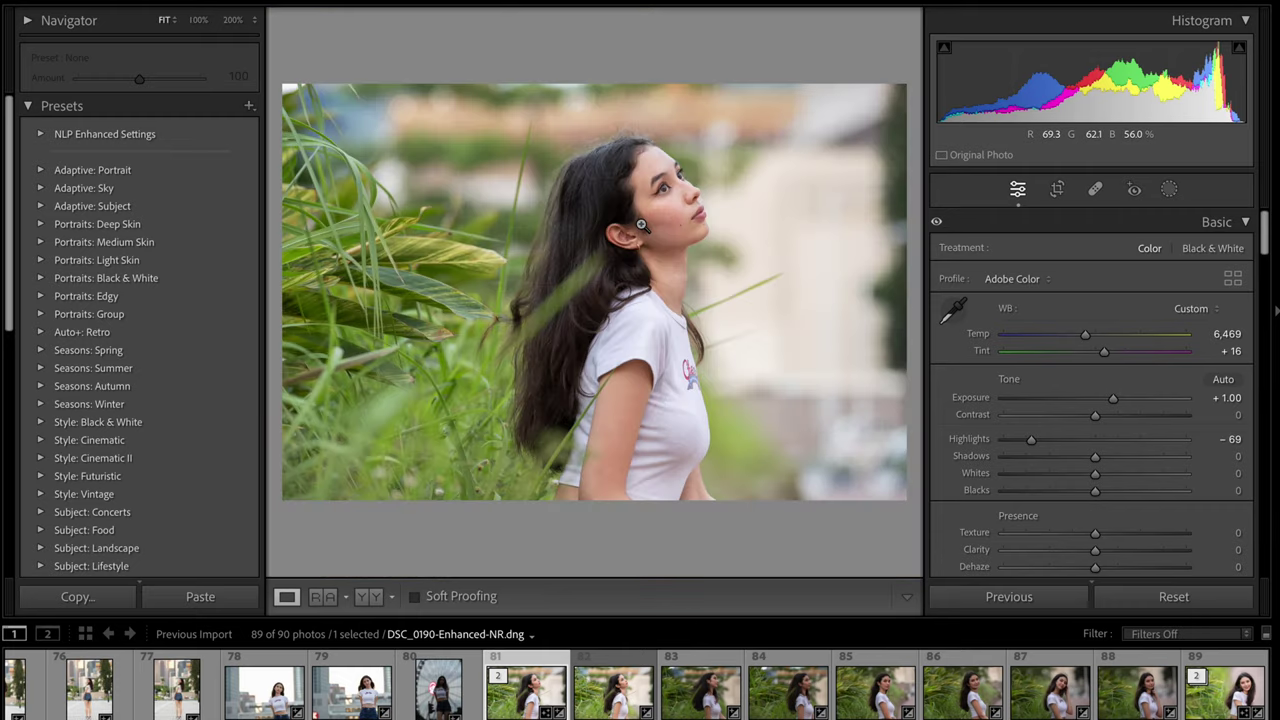
{"action": "left_click", "coordinate": [687, 184]}
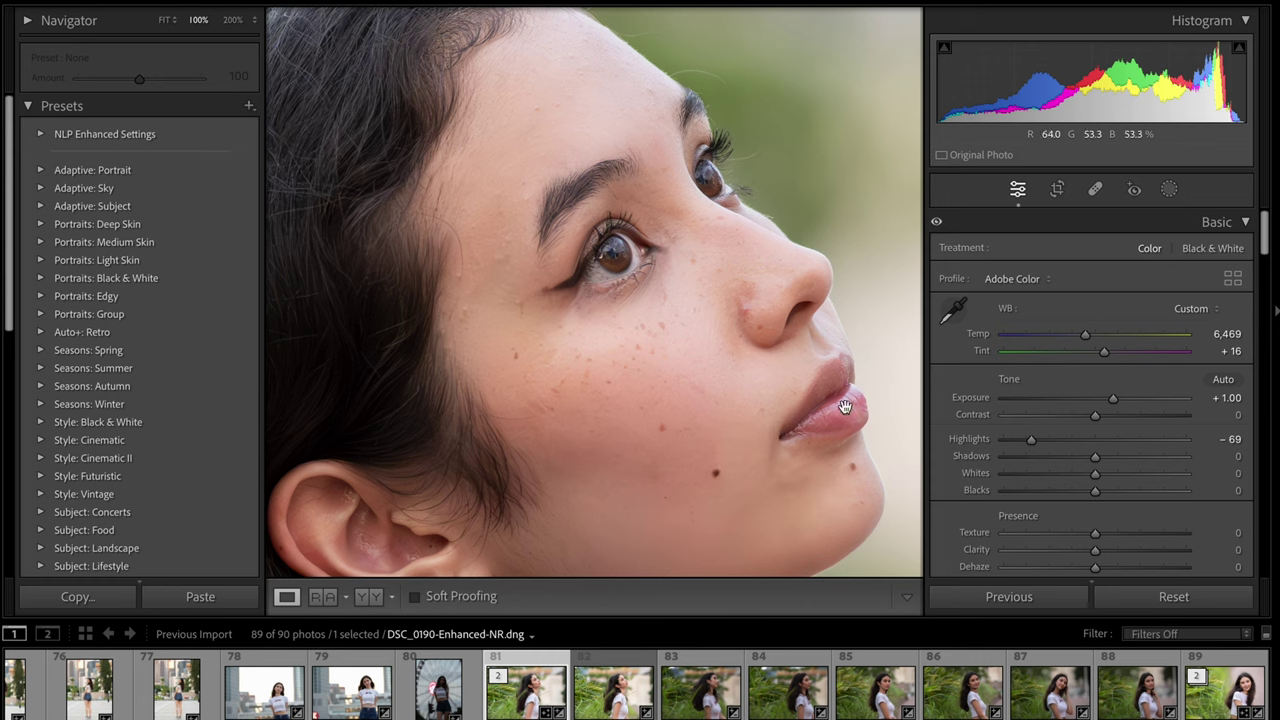
{"action": "left_click_drag", "start_coordinate": [603, 309], "coordinate": [639, 260]}
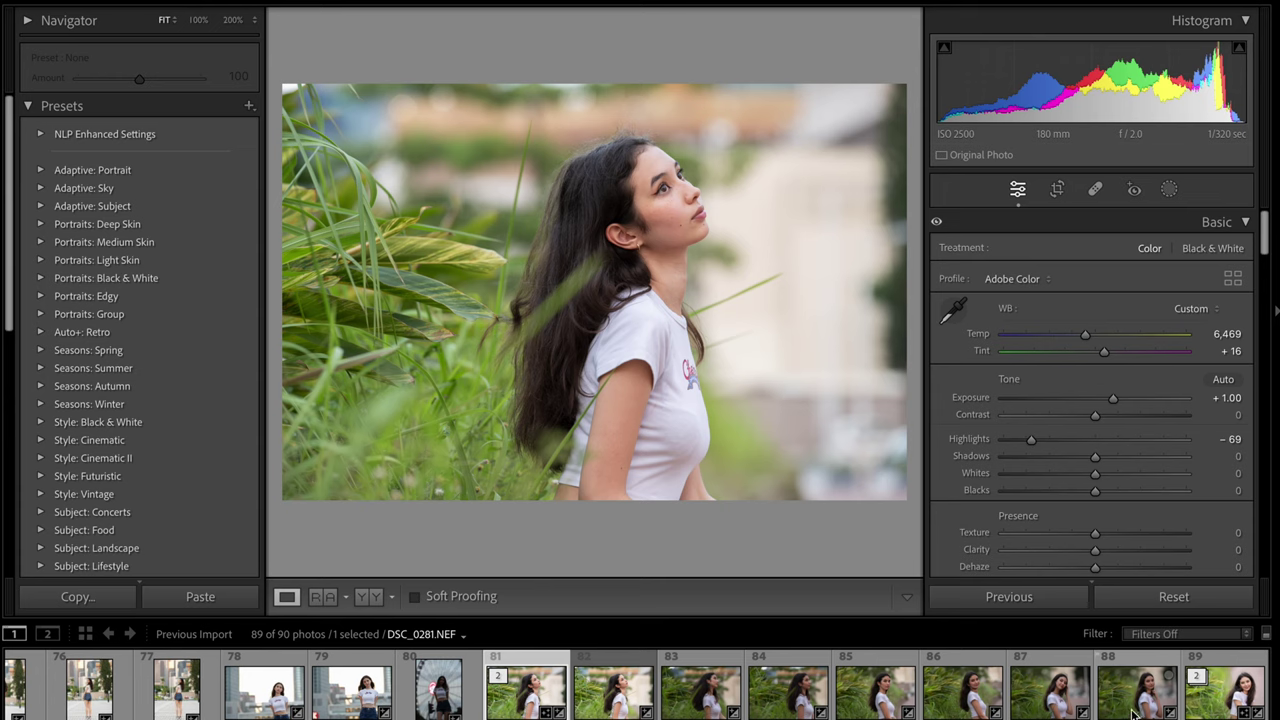
Step: Set the exposure of photo 85 (DSC_0220) to +0.75 and compare it with photo 86
{"action": "left_click", "coordinate": [884, 705]}
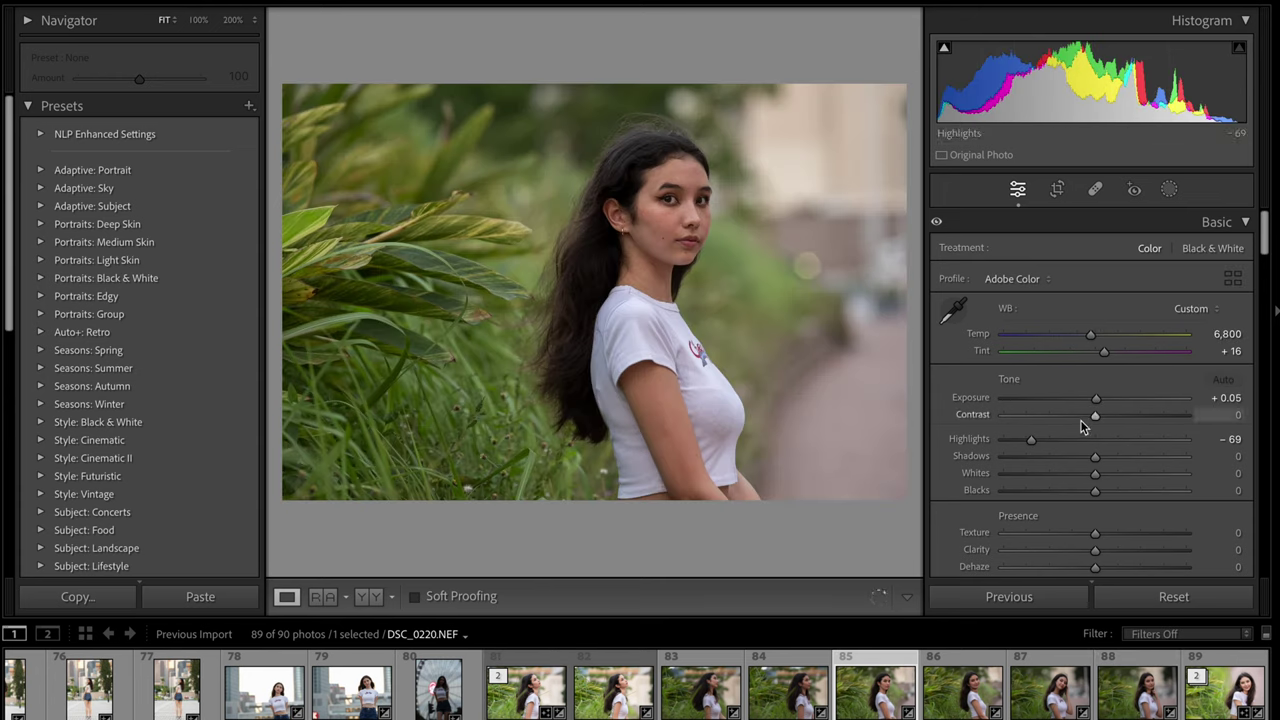
{"action": "left_click_drag", "start_coordinate": [1095, 398], "coordinate": [1108, 400]}
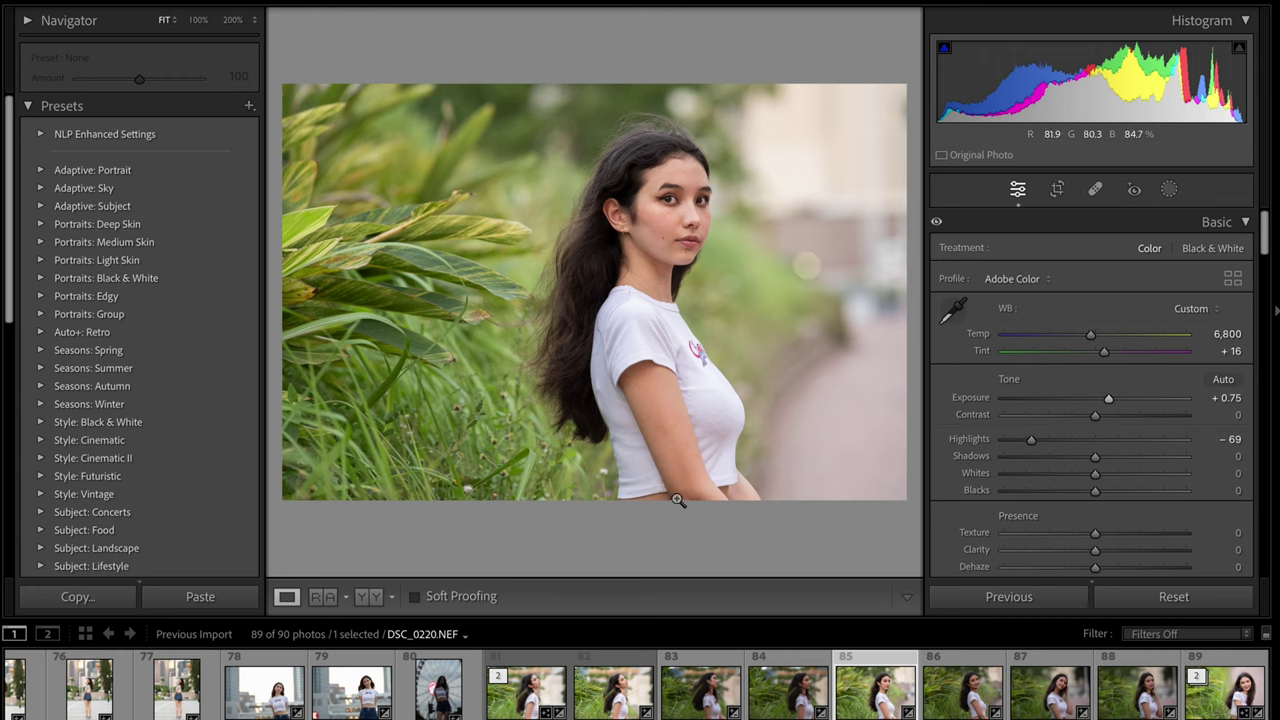
{"action": "left_click", "coordinate": [950, 690]}
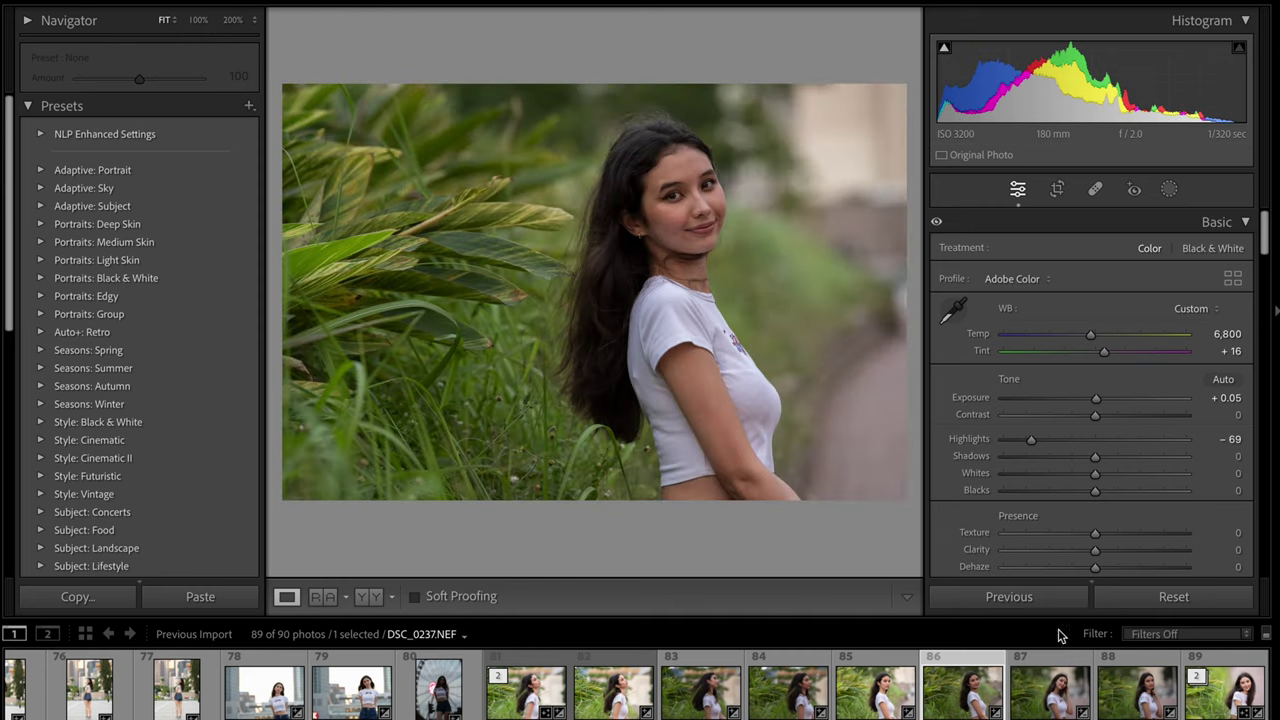
{"action": "left_click", "coordinate": [886, 690]}
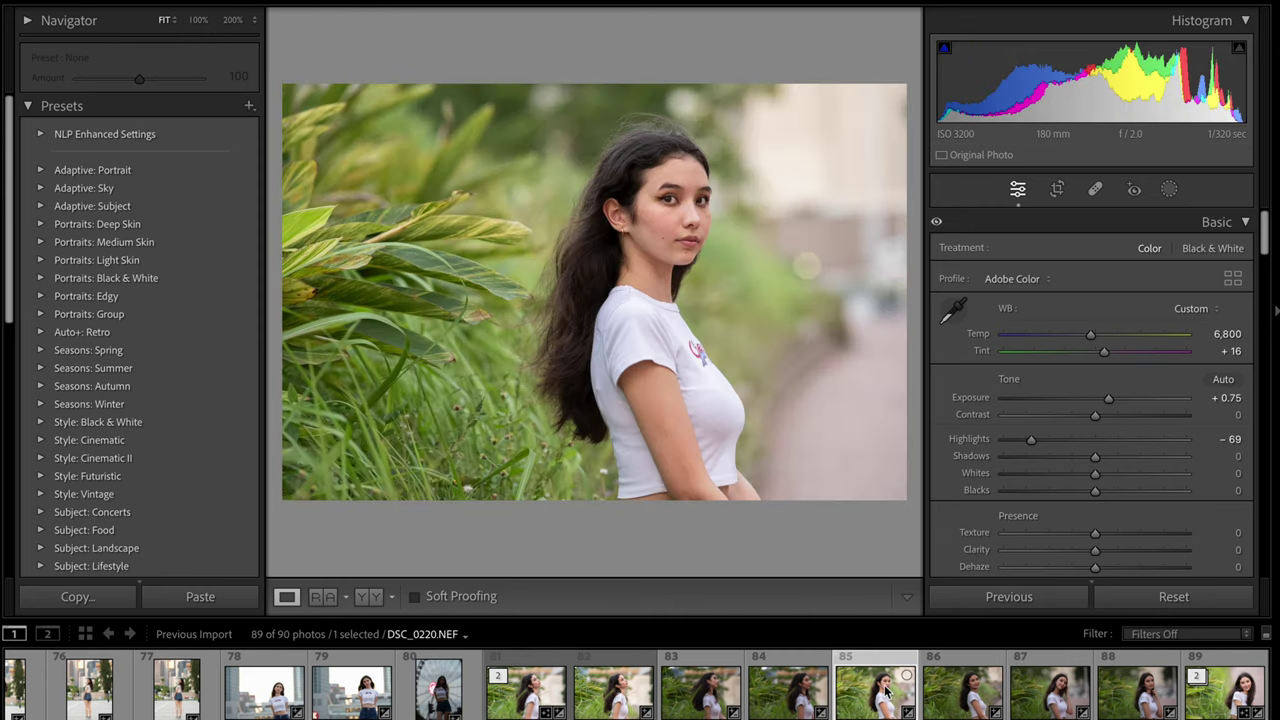
Step: Raise the exposure of photo 86 (DSC_0237) to +0.90
{"action": "left_click", "coordinate": [947, 698]}
{"action": "left_click", "coordinate": [1112, 398]}
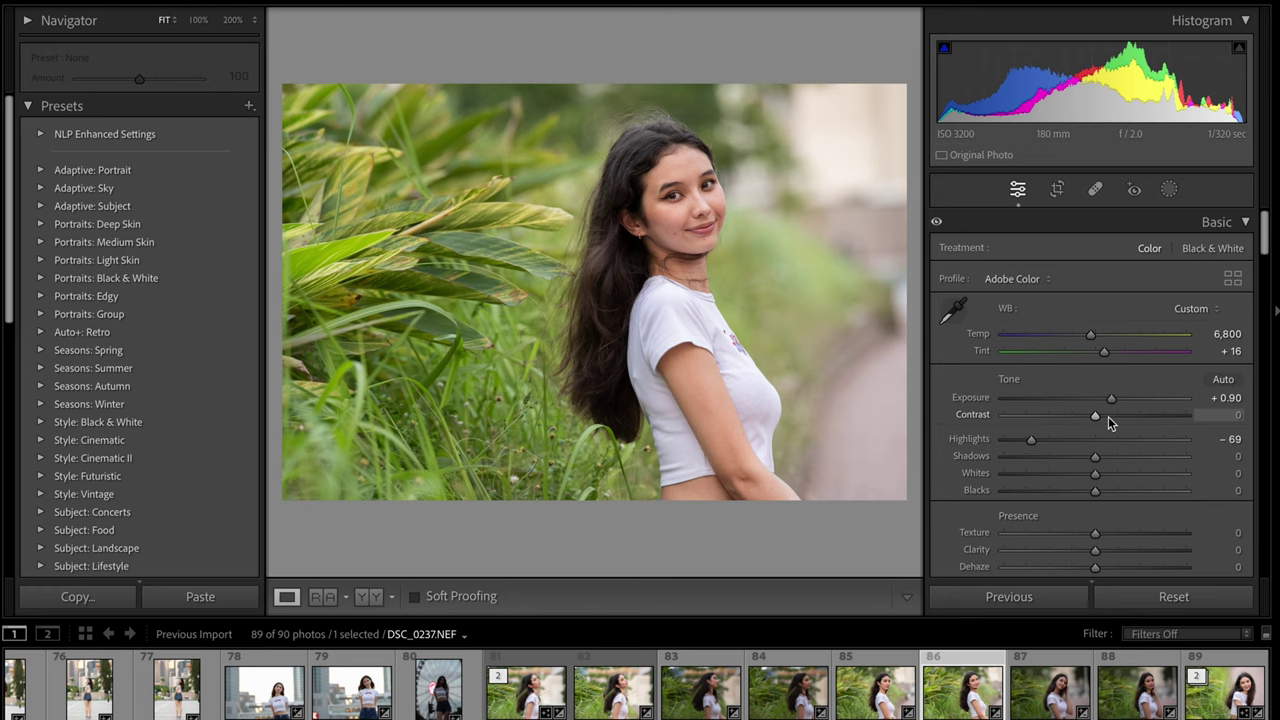
{"action": "left_click_drag", "start_coordinate": [1113, 400], "coordinate": [1115, 404]}
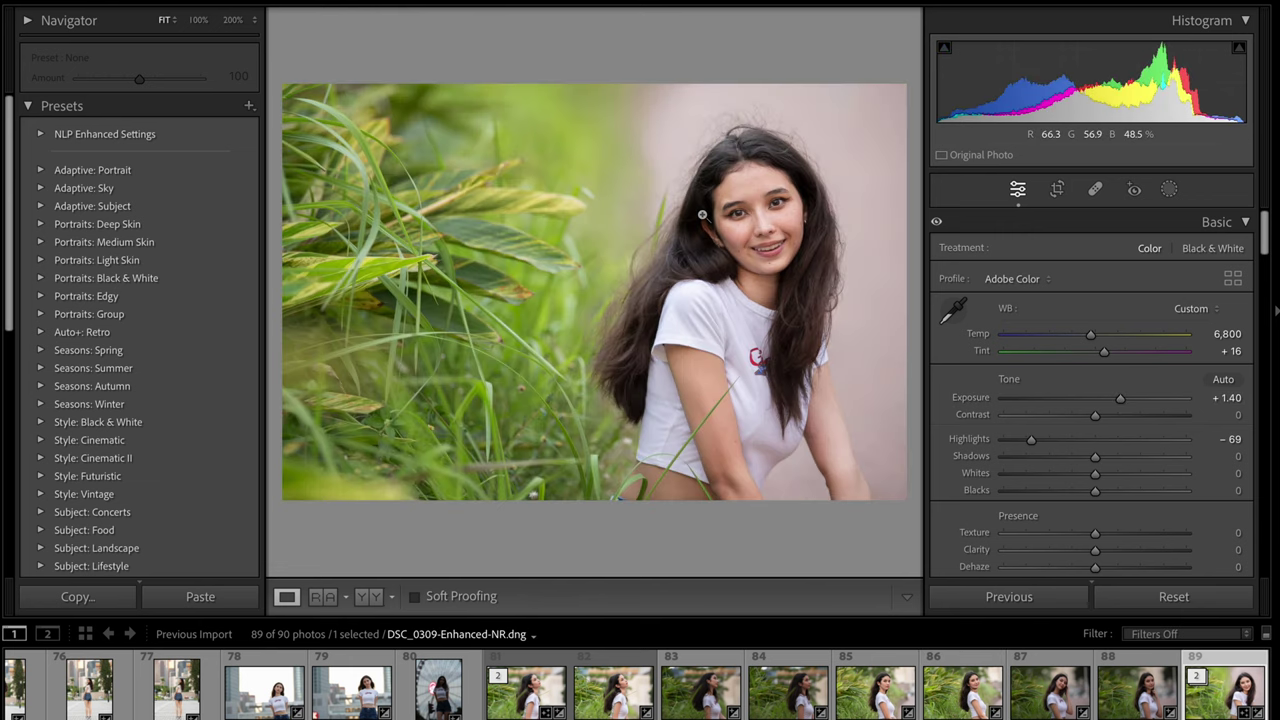
Step: Inspect the model's smiling face in noise-reduced photo 89 (DSC_0309-Enhanced-NR) at 100%
{"action": "left_click", "coordinate": [773, 214]}
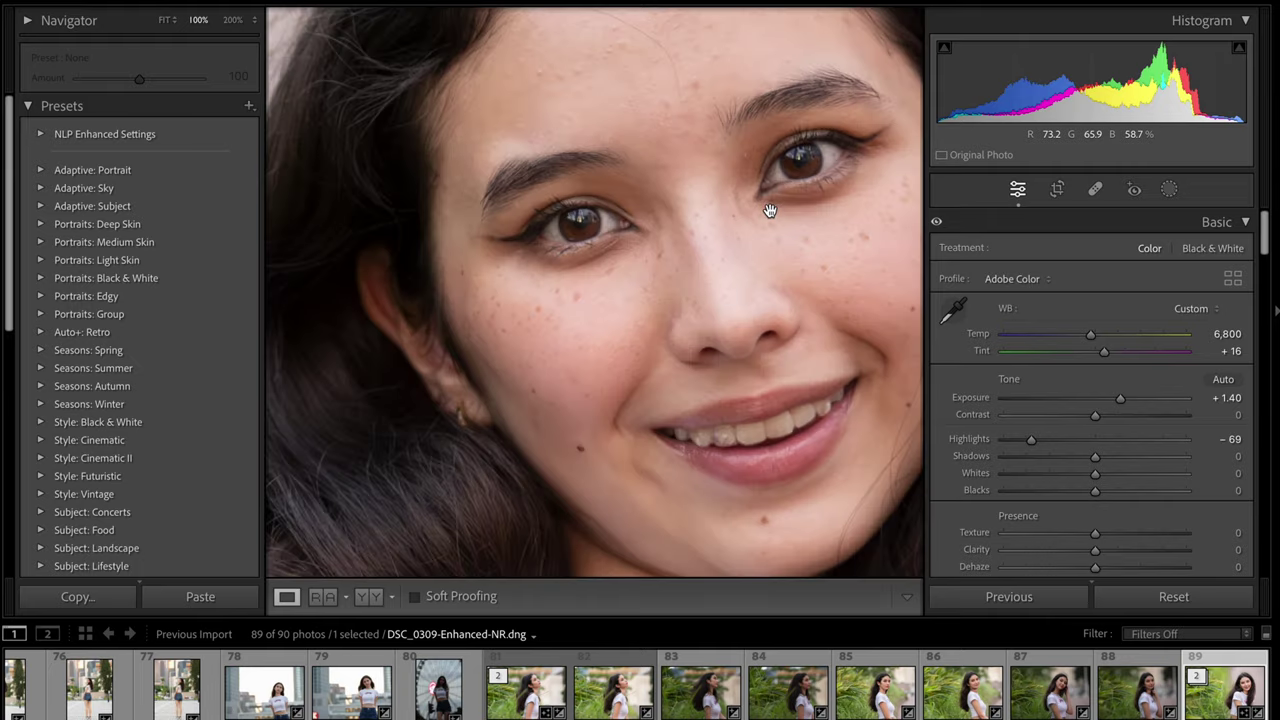
{"action": "left_click", "coordinate": [769, 210]}
{"action": "left_click", "coordinate": [766, 209]}
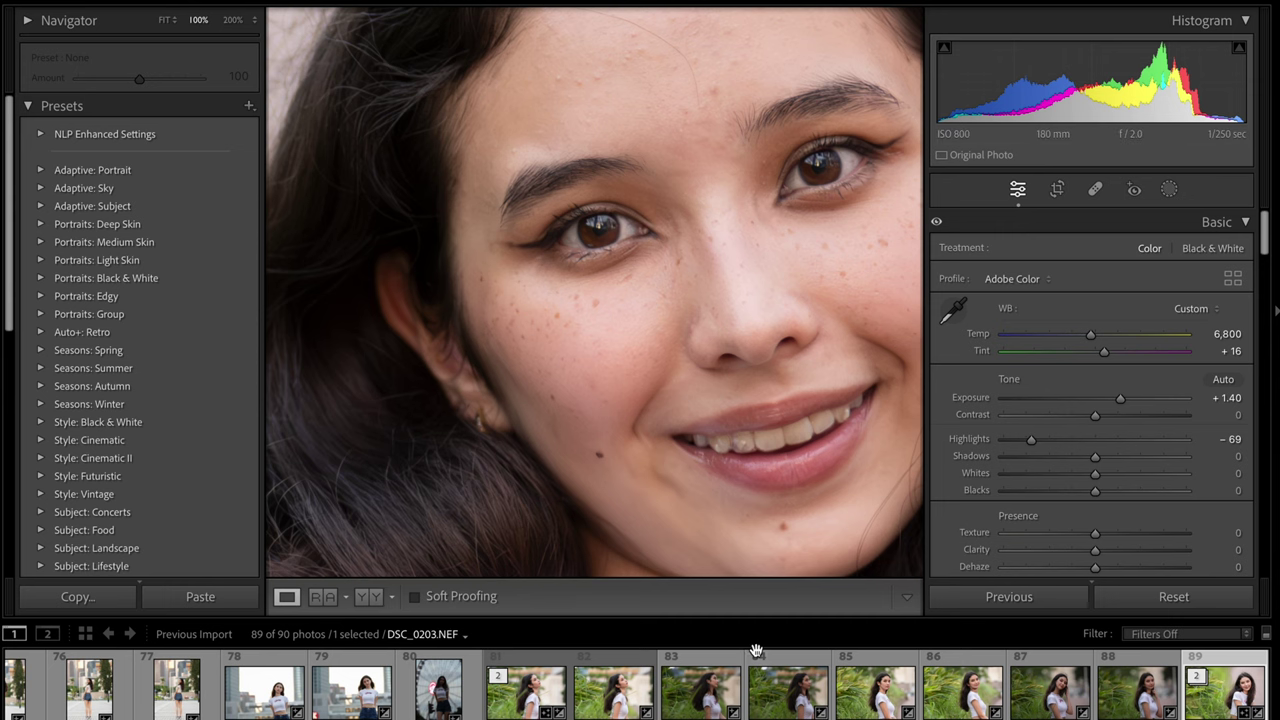
Step: Compare the facial detail of noise-reduced photos 81 and 89 at 100%, ending on photo 81
{"action": "left_click", "coordinate": [530, 692]}
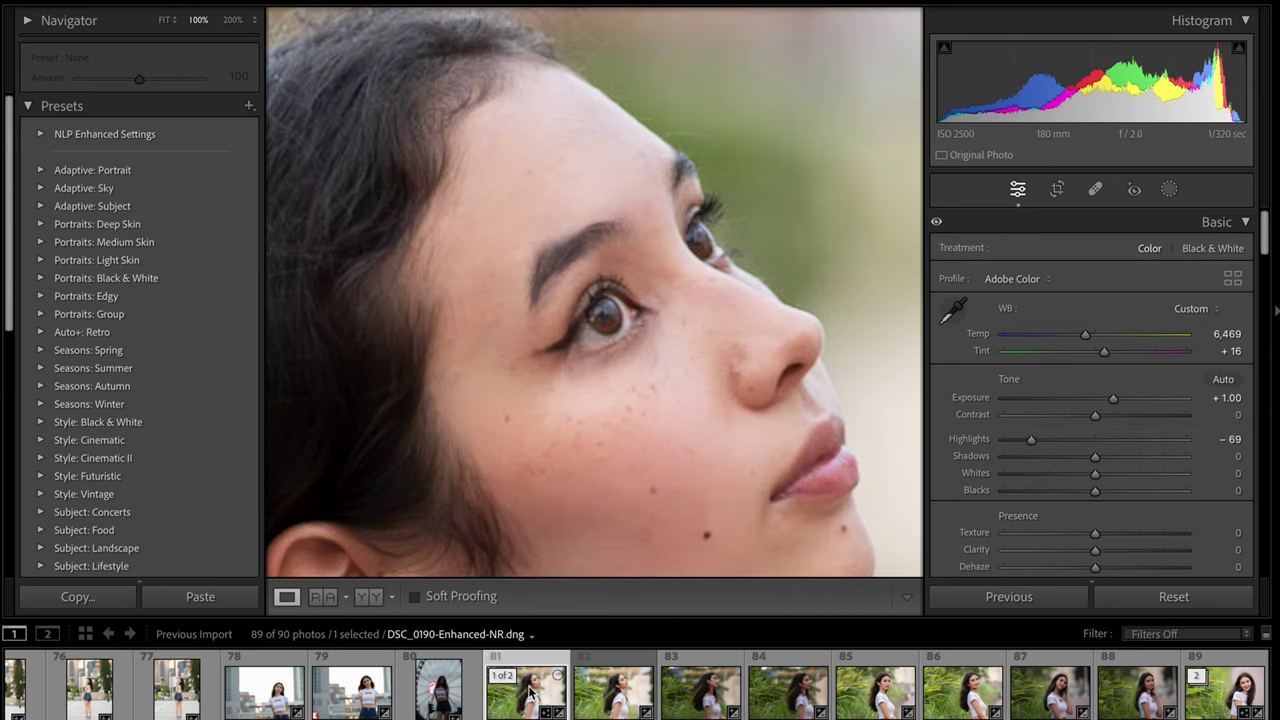
{"action": "left_click_drag", "start_coordinate": [614, 446], "coordinate": [626, 309]}
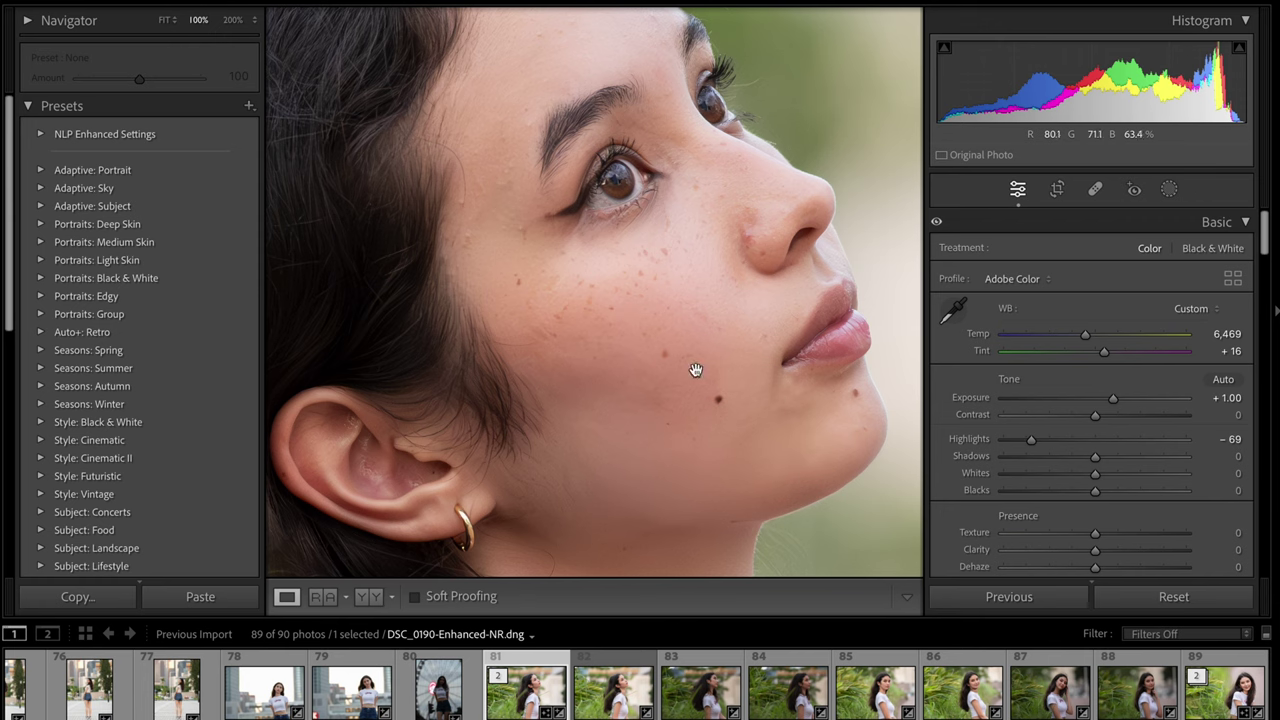
{"action": "left_click", "coordinate": [1198, 705]}
{"action": "left_click", "coordinate": [512, 703]}
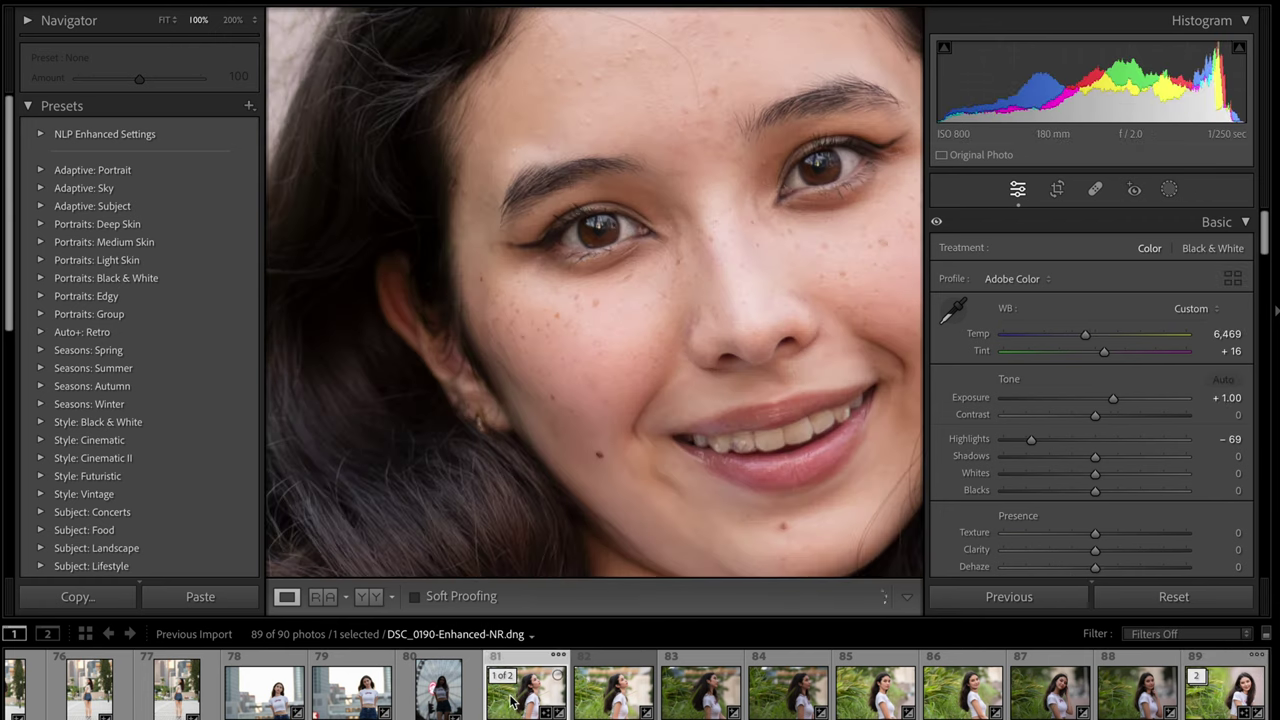